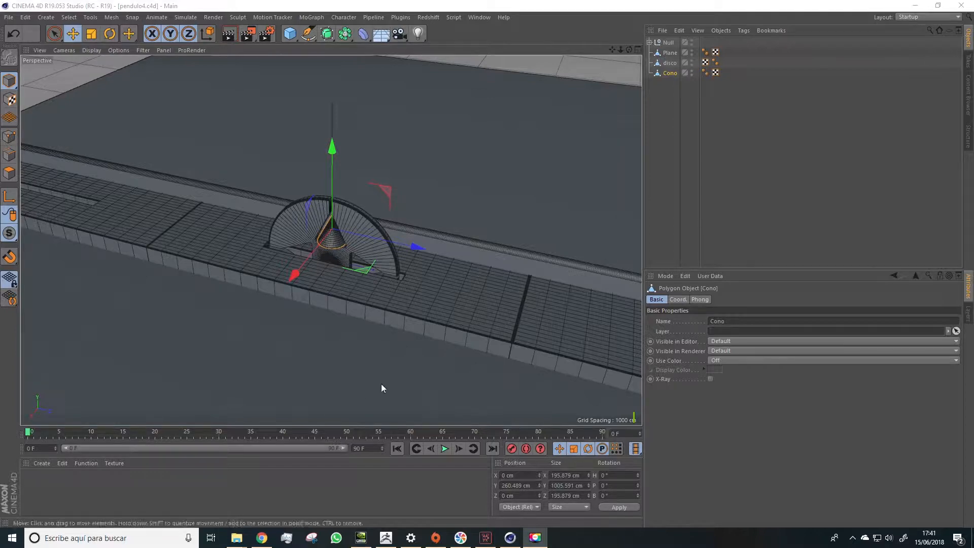
- Examine the cone, the slotted disc and the track, along with the objects grouped under the Null
alt+right_drag(308, 281, 330, 273)
alt+drag(330, 269, 343, 265)
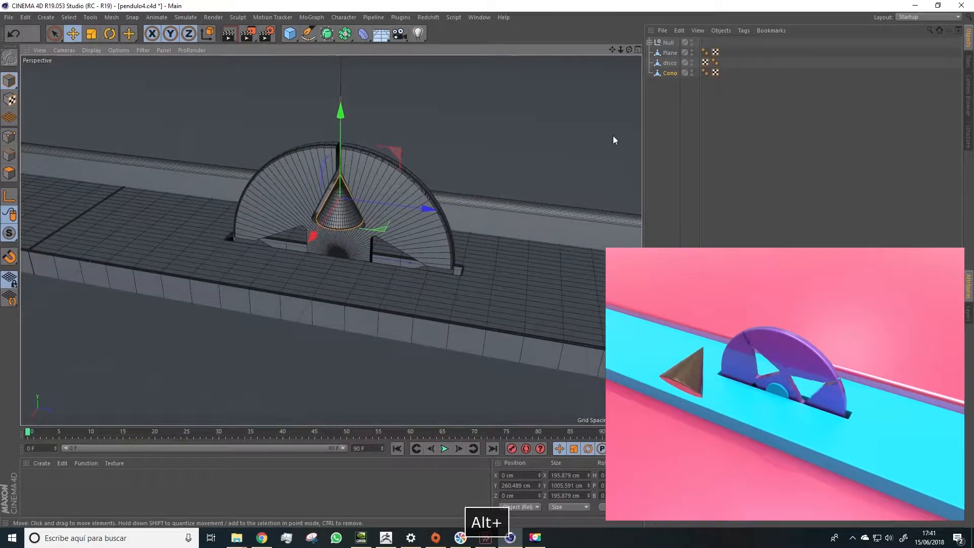
scroll(472, 220, down, 3)
scroll(472, 221, down, 3)
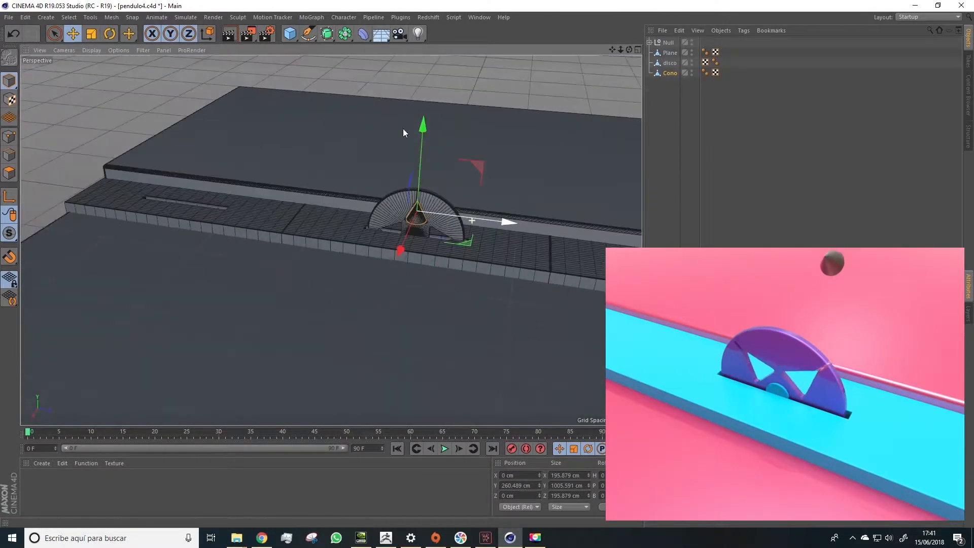
scroll(379, 238, up, 4)
click(411, 209)
click(439, 212)
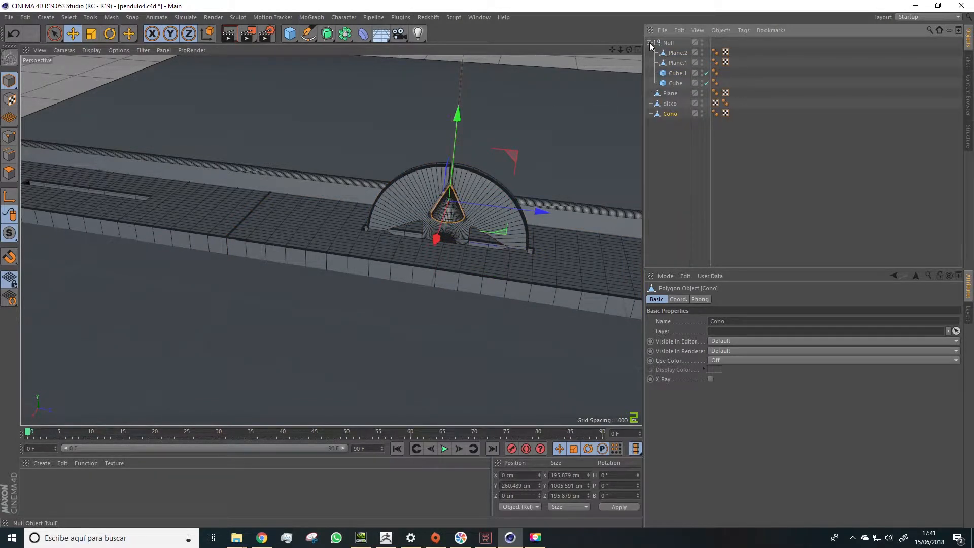
scroll(275, 197, down, 6)
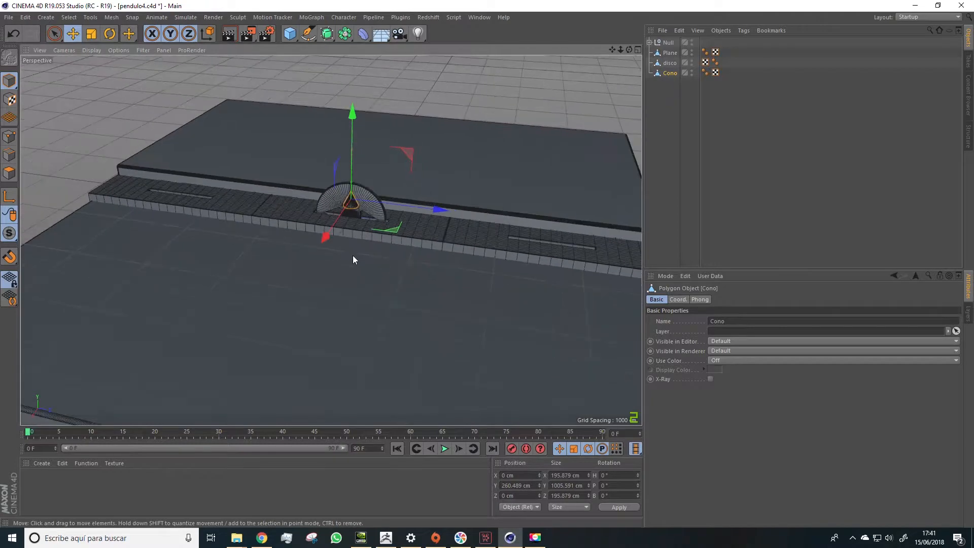
click(692, 42)
click(692, 42)
click(692, 42)
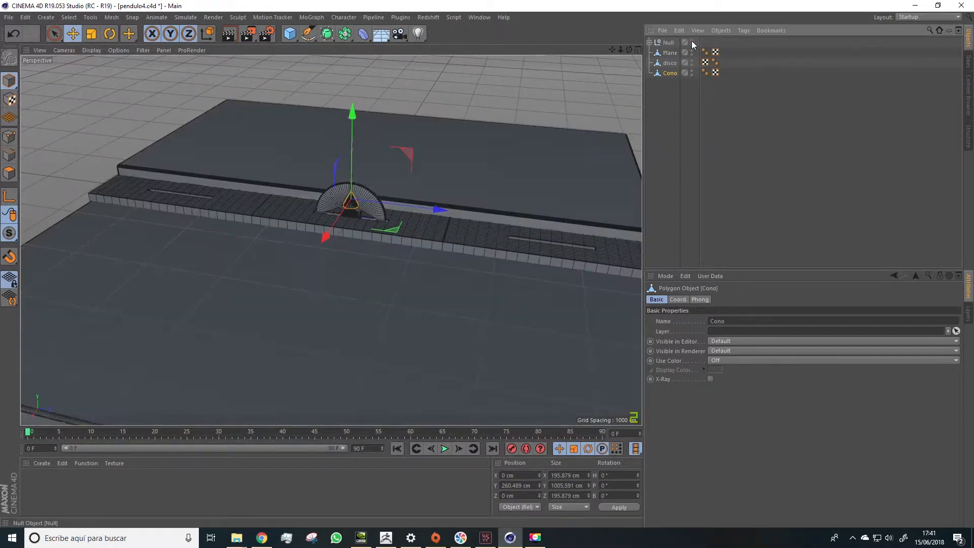
scroll(306, 178, up, 8)
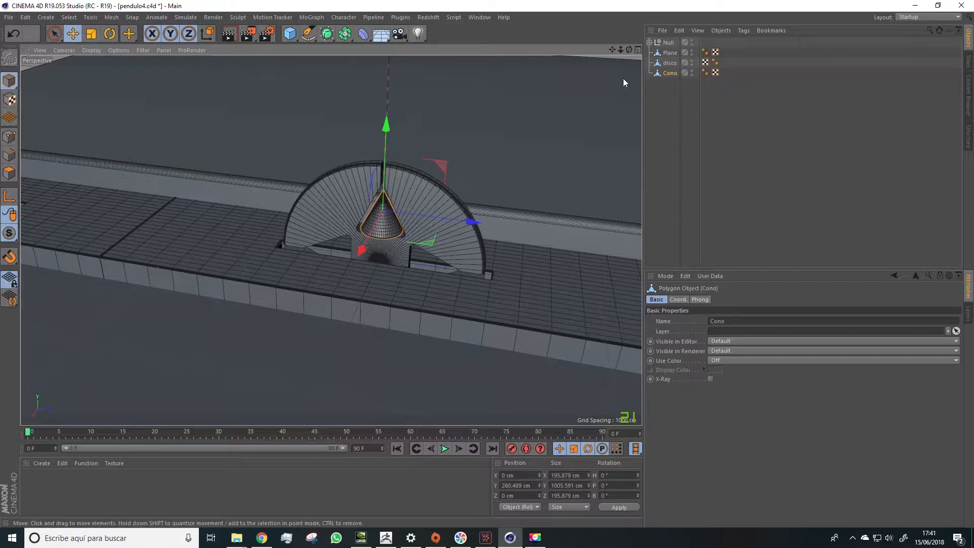
- Enable axis modification and raise the Cono object's axis to the upper end of its string, at about Y 1160 cm
drag(613, 50, 585, 130)
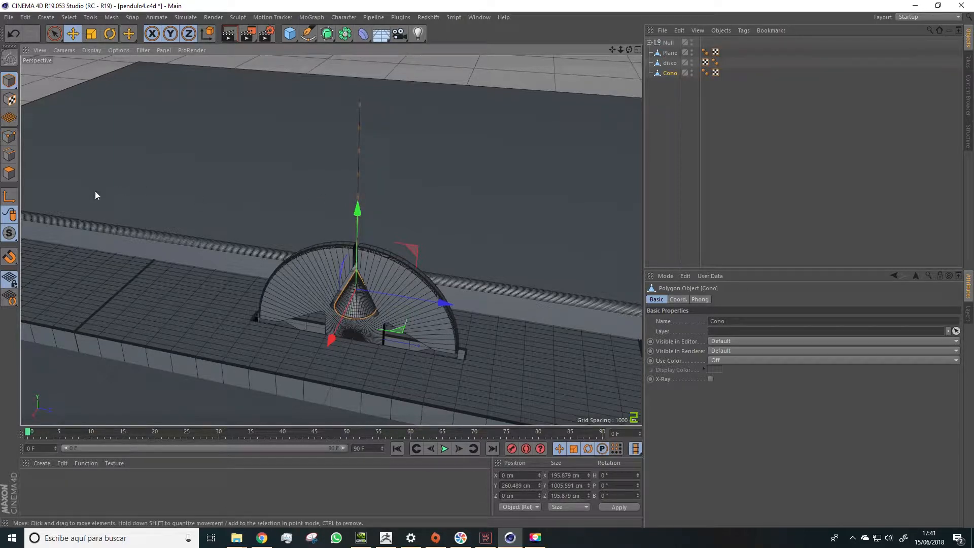
click(9, 197)
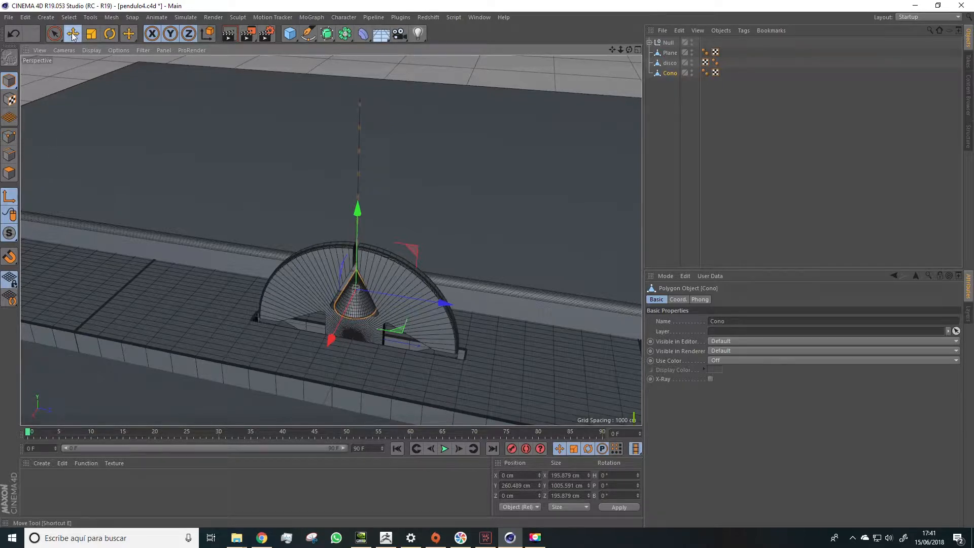
drag(360, 214, 365, 64)
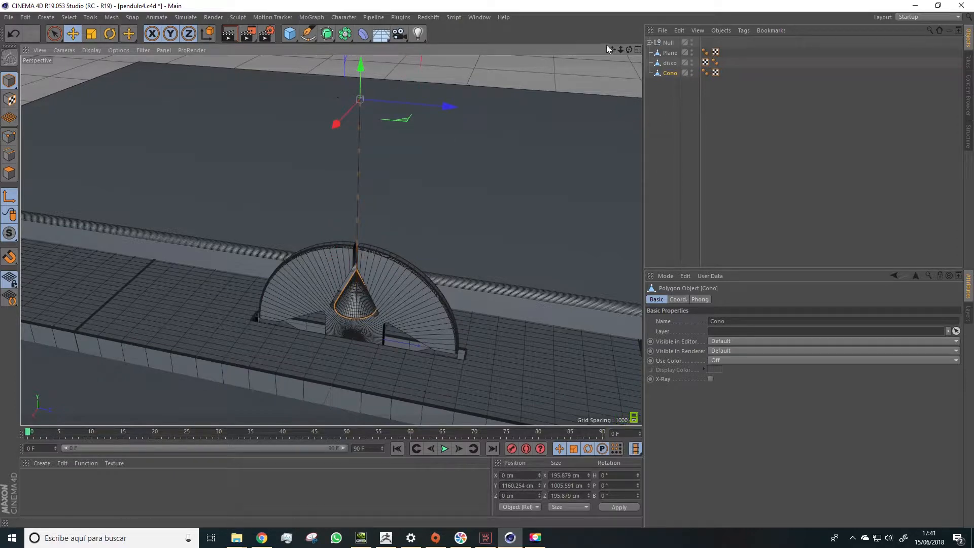
- Fine-tune the cone's axis in the Front view to sit at the string's tip, at about Y 1166 cm, and return to Perspective
click(640, 51)
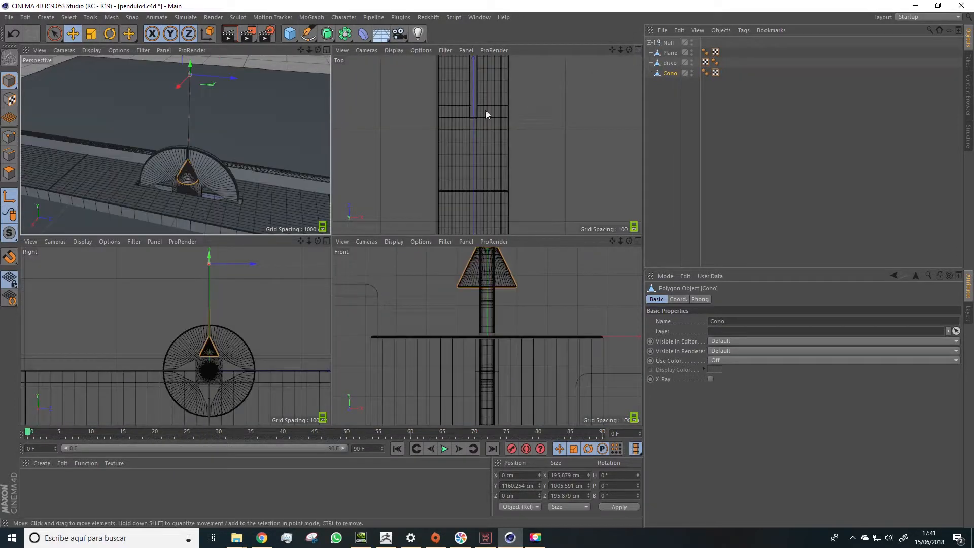
click(639, 242)
alt+middle_drag(343, 71, 332, 240)
scroll(444, 99, down, 12)
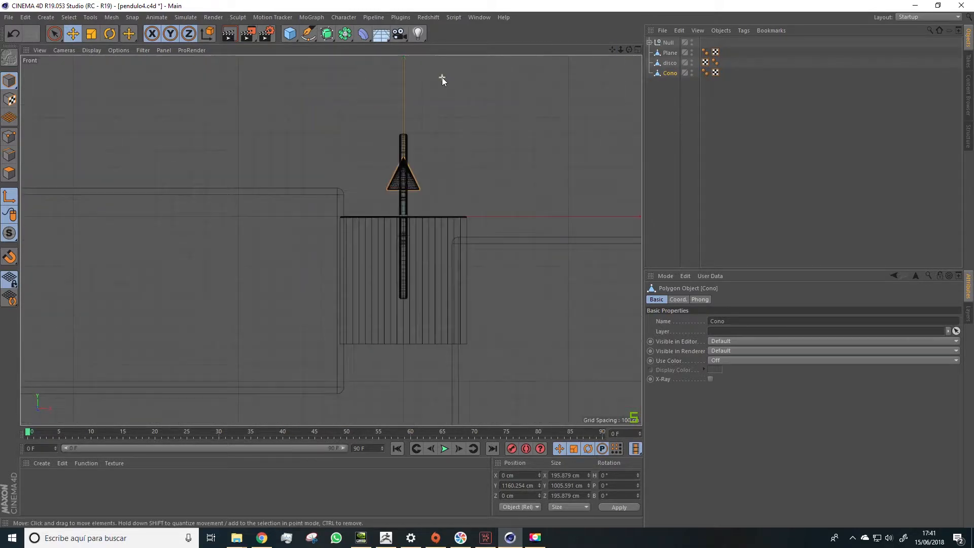
drag(612, 50, 569, 279)
scroll(399, 325, up, 10)
scroll(420, 365, up, 10)
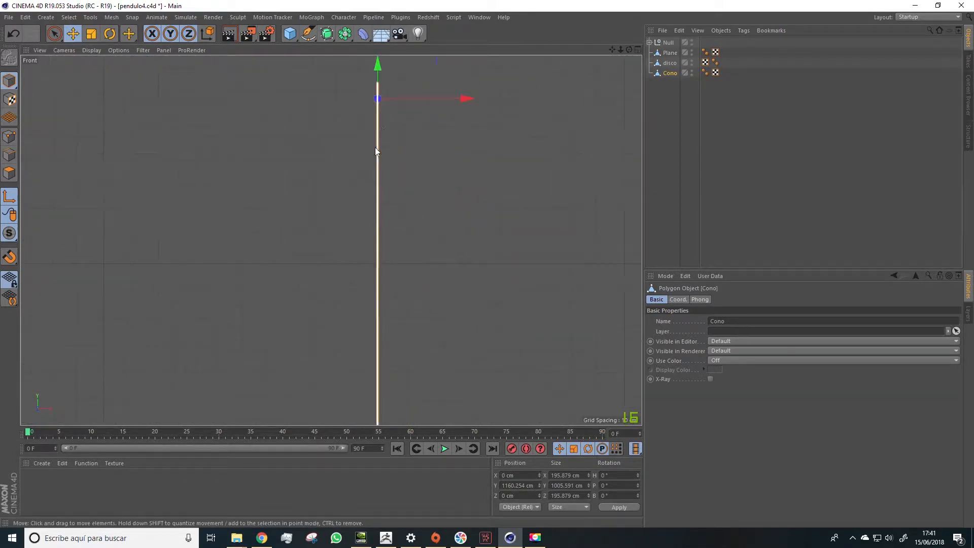
drag(612, 50, 623, 138)
drag(396, 92, 409, 78)
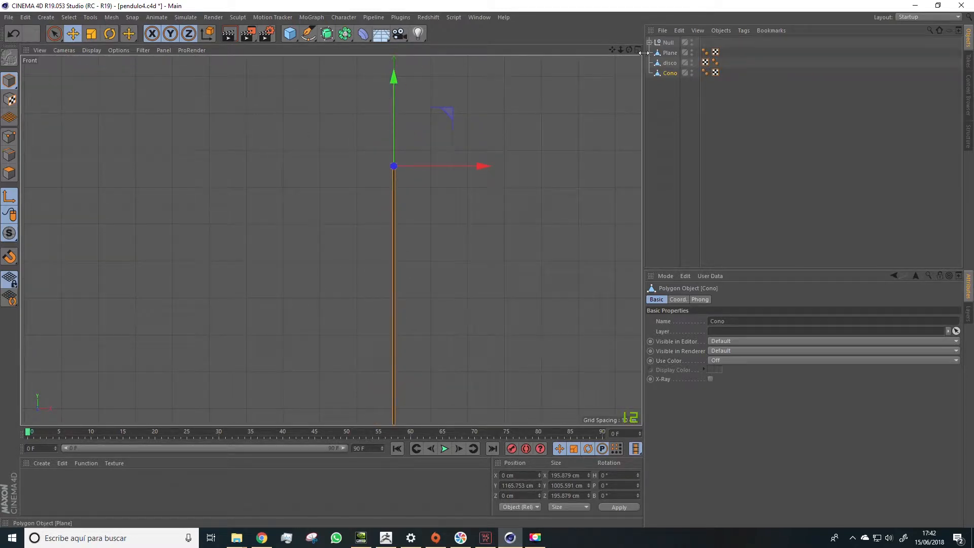
middle_click(587, 59)
click(327, 50)
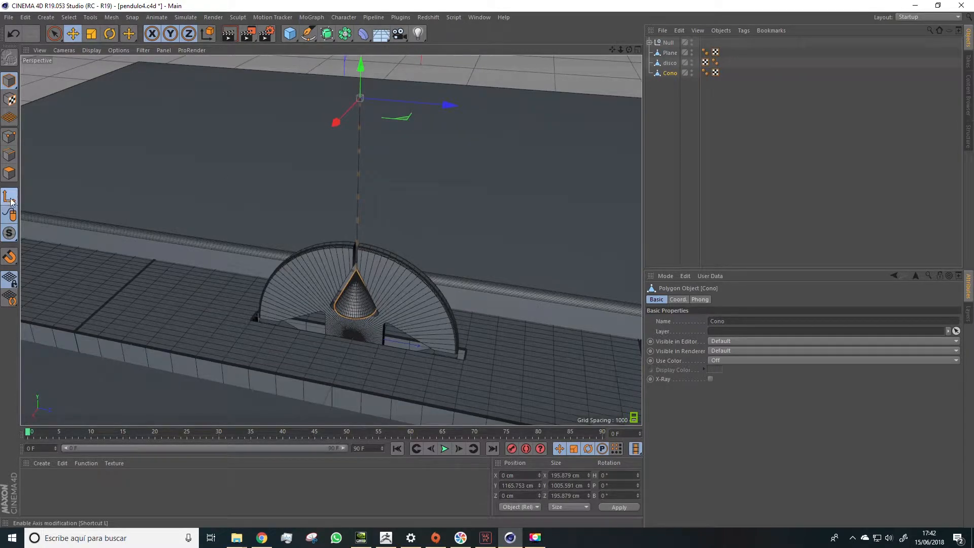
- Test swinging the cone around its raised axis with the Rotate tool and undo the rotations
drag(613, 50, 325, 234)
click(110, 33)
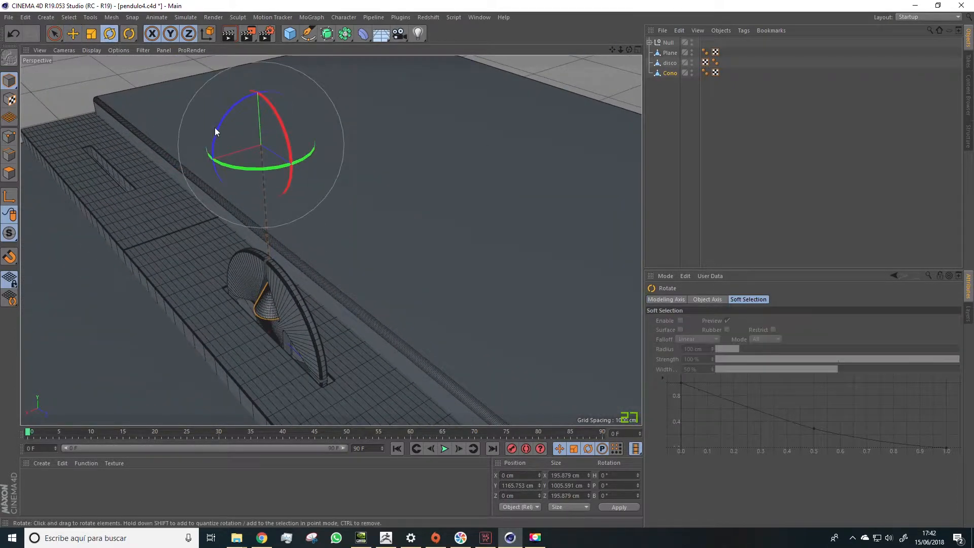
drag(217, 126, 239, 139)
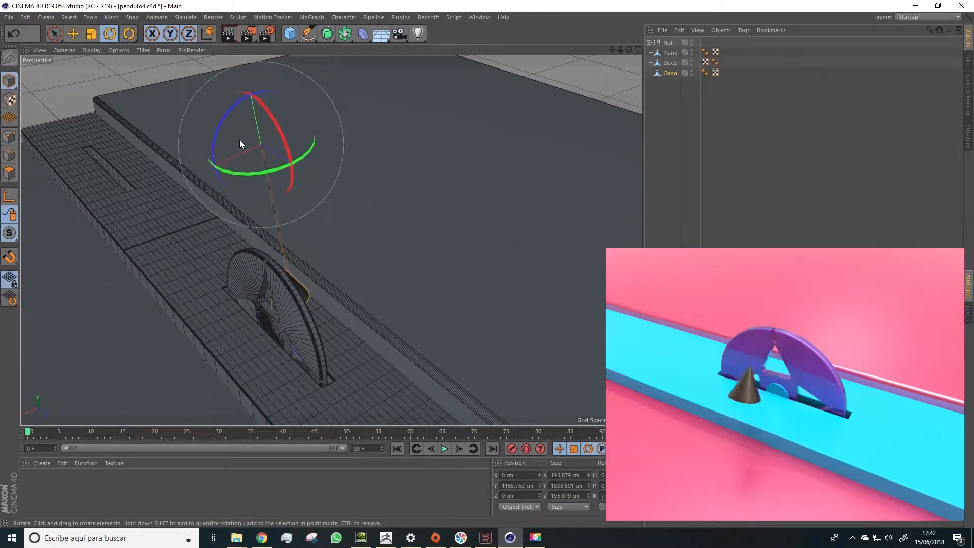
key(ctrl+z)
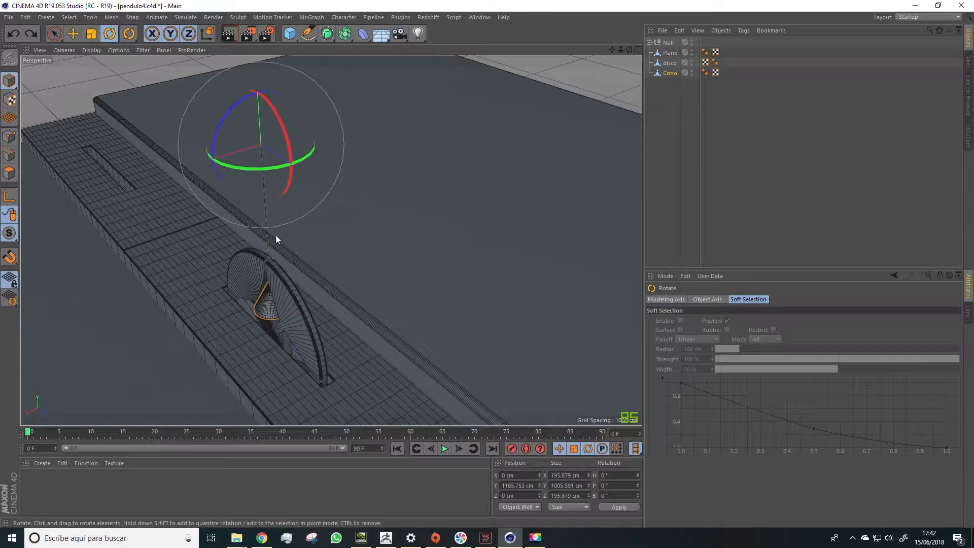
drag(229, 111, 257, 89)
key(ctrl+z)
- Select the cone and add an XPresso tag to the Cono object
alt+drag(329, 203, 582, 168)
click(664, 124)
alt+drag(587, 91, 141, 332)
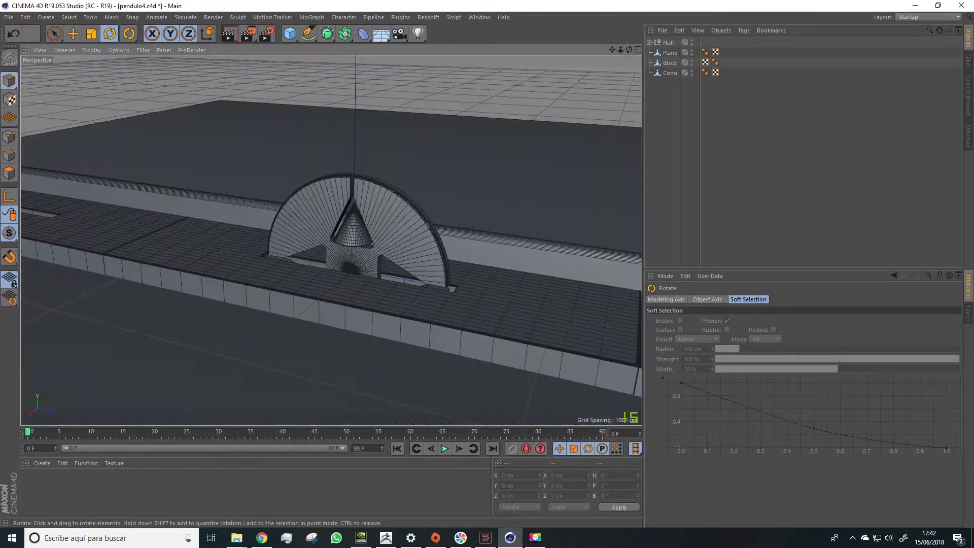
click(350, 225)
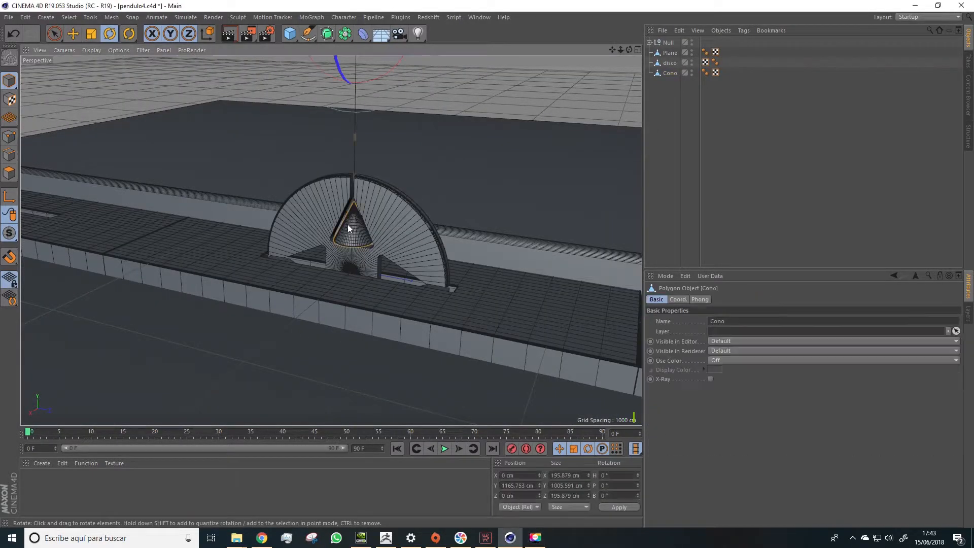
right_click(673, 73)
mouse_move(694, 80)
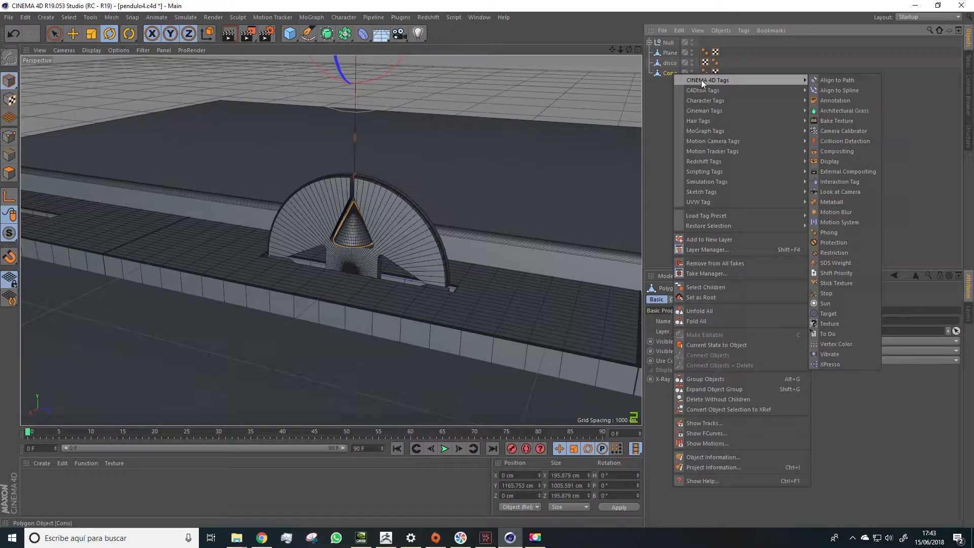
click(830, 364)
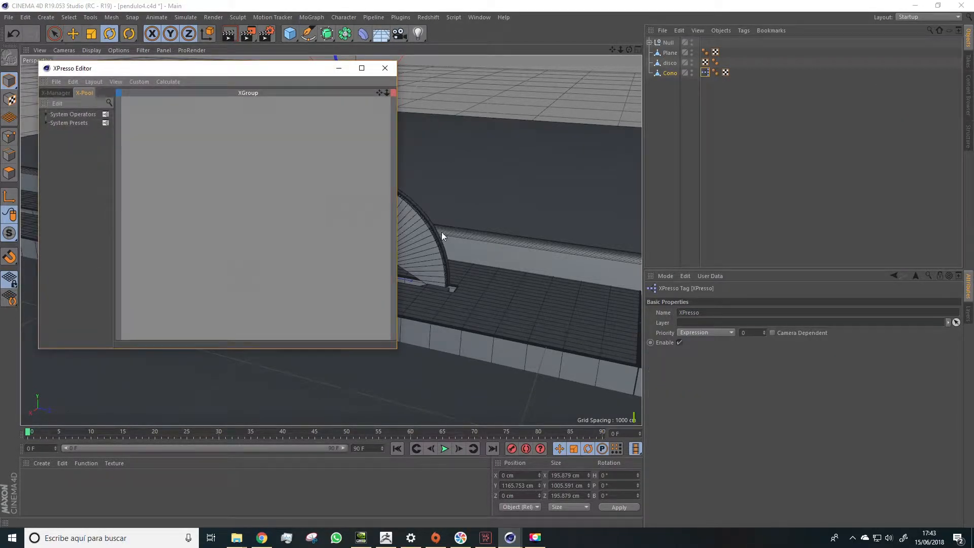
- Move the XPresso Editor clear of the model and add Cono to the graph as an object node
drag(263, 70, 235, 370)
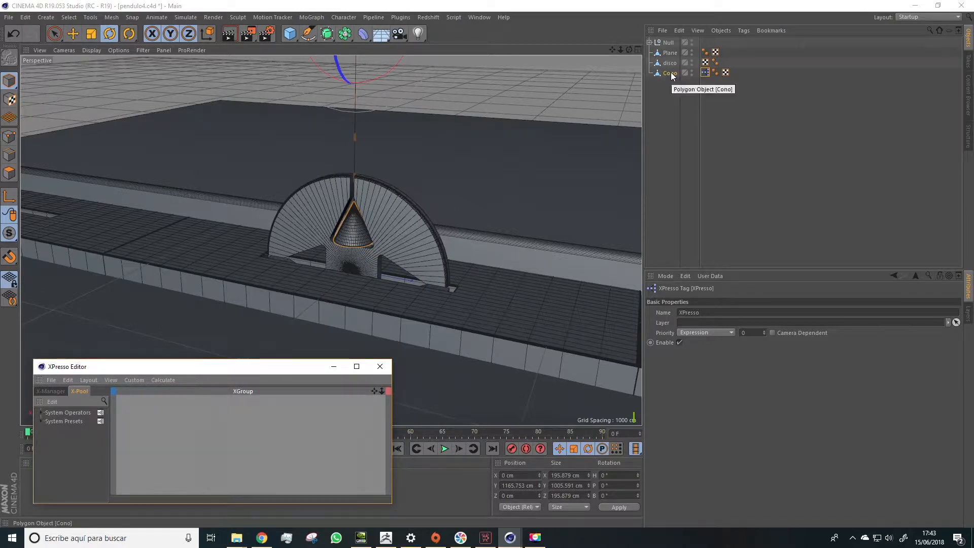
drag(671, 72, 656, 95)
drag(364, 341, 205, 442)
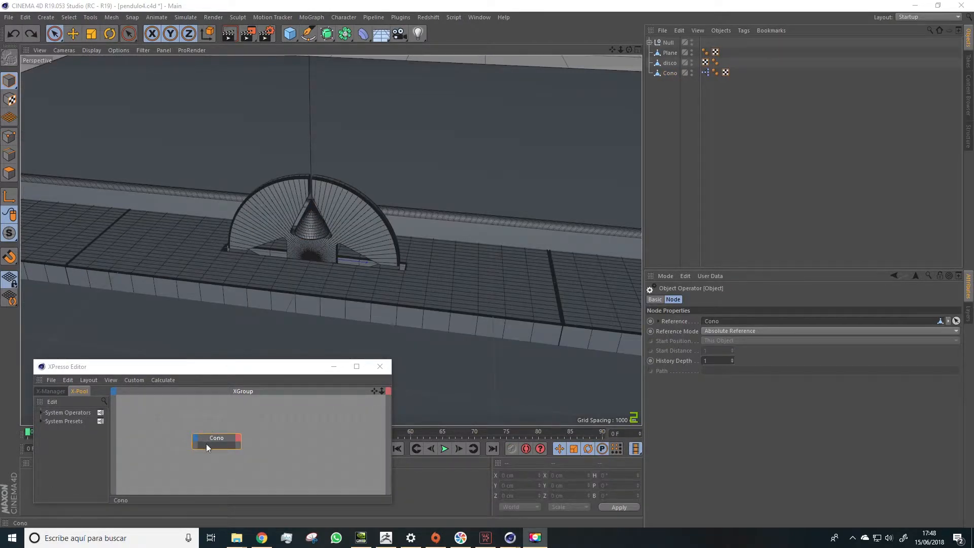
drag(218, 440, 231, 436)
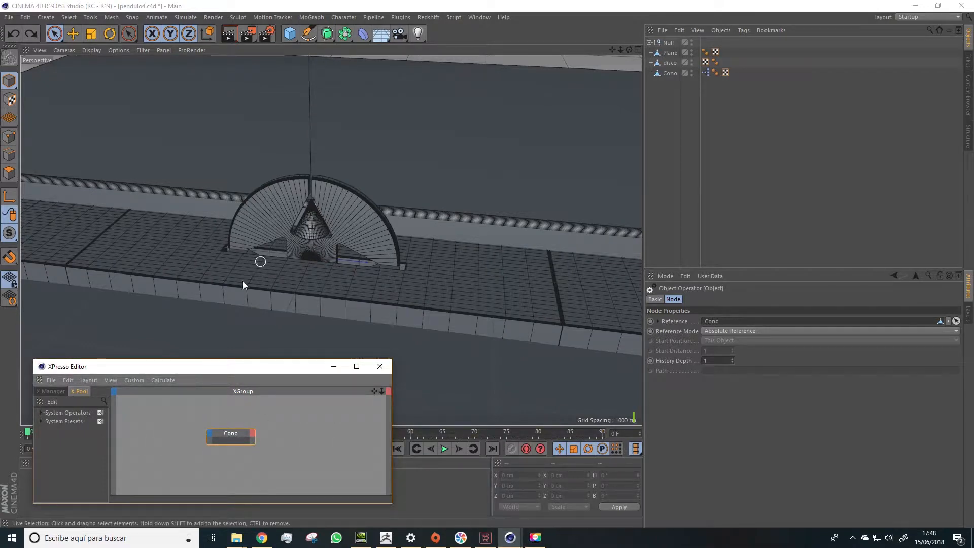
- Rotate the cone sideways to check which rotation coordinate drives its swing, and undo the rotation
click(669, 72)
drag(612, 50, 630, 108)
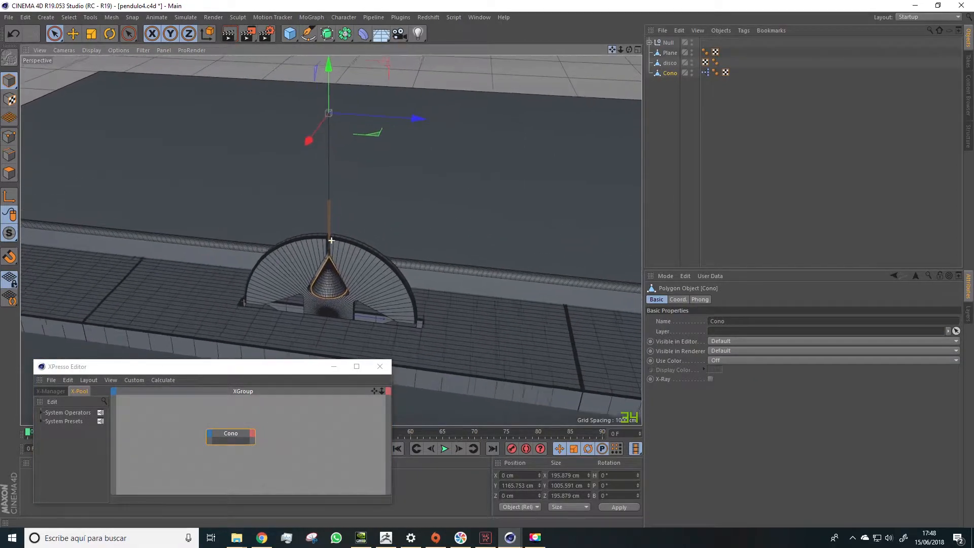
click(108, 34)
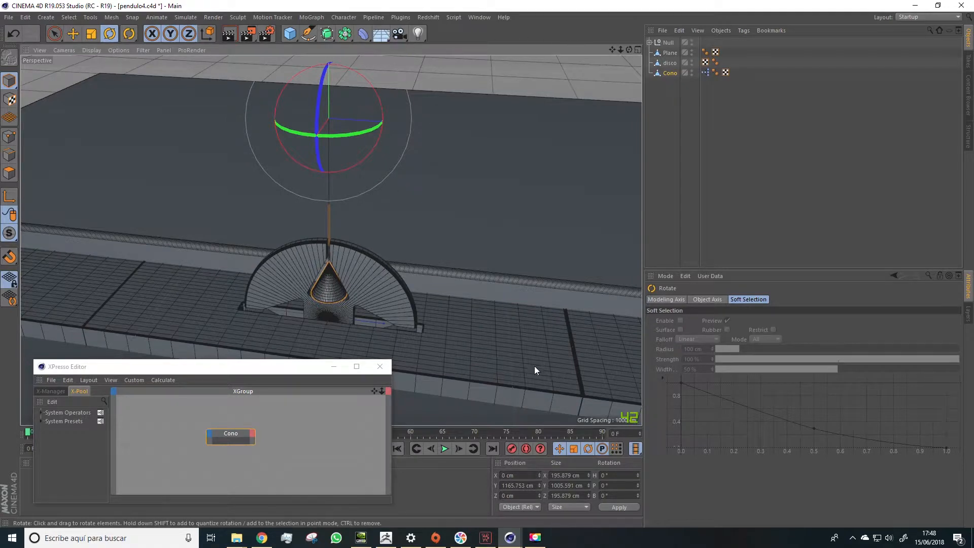
mouse_move(318, 128)
mouse_down()
mouse_move(325, 72)
mouse_move(326, 154)
mouse_move(322, 97)
mouse_move(323, 127)
mouse_move(327, 97)
mouse_move(336, 129)
mouse_move(339, 94)
mouse_move(330, 124)
mouse_up()
drag(624, 495, 604, 497)
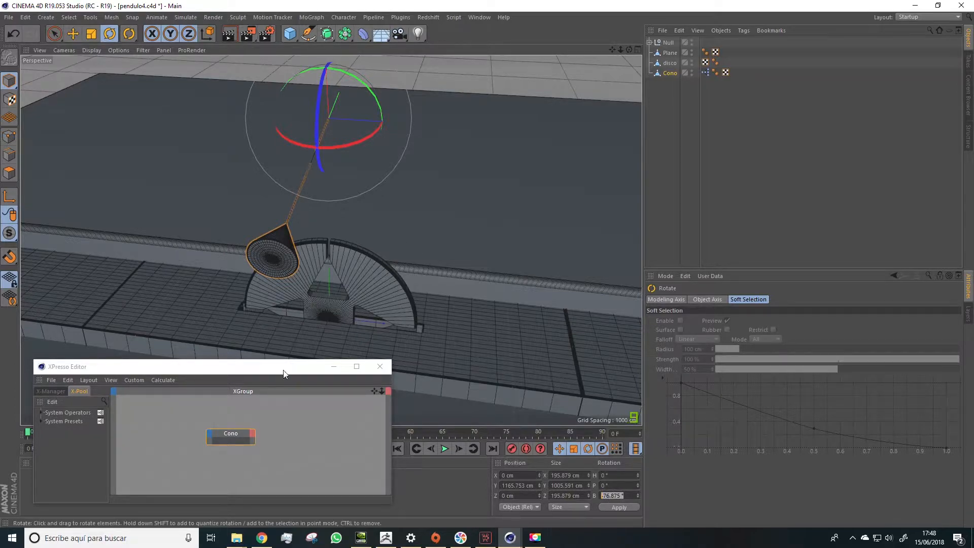
key(ctrl+z)
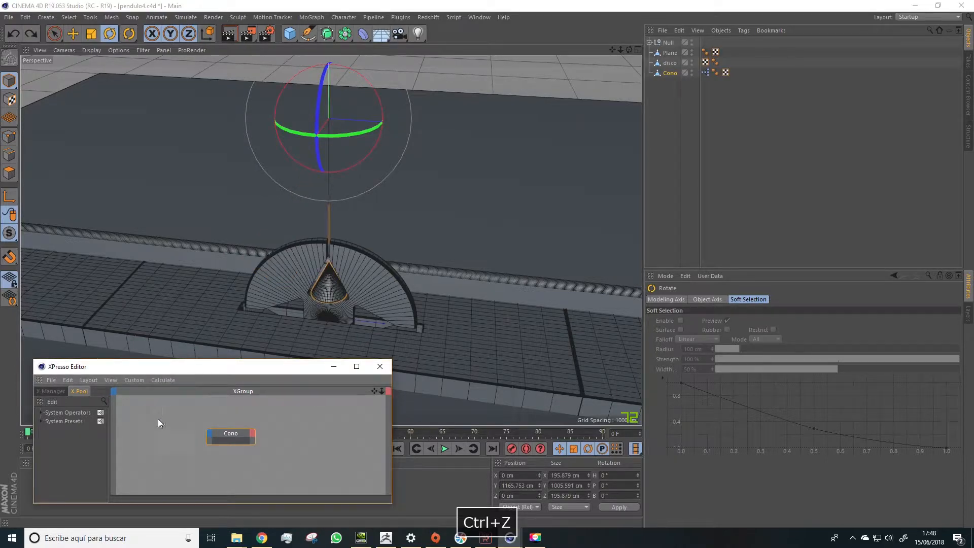
- Add a Rotation . B input port to the Cono node
click(210, 435)
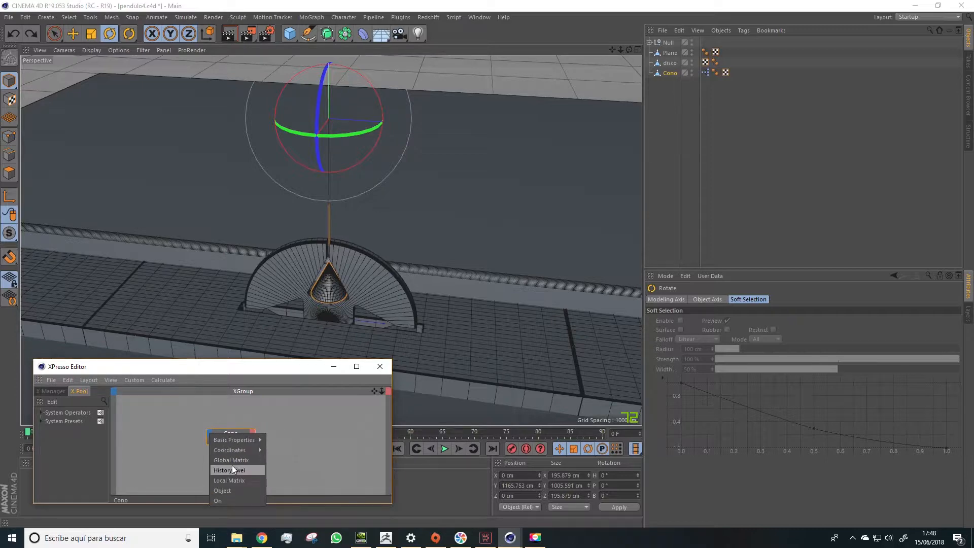
mouse_move(239, 450)
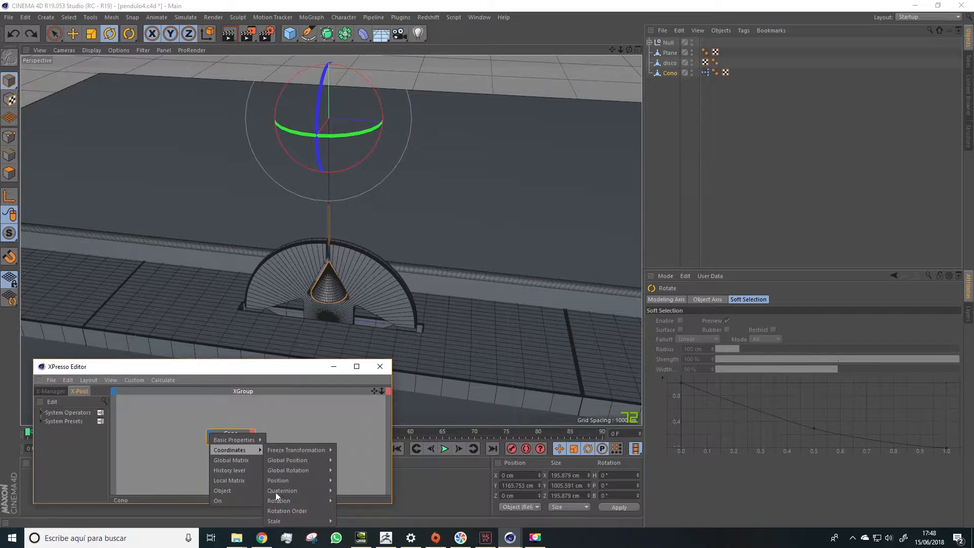
mouse_move(278, 502)
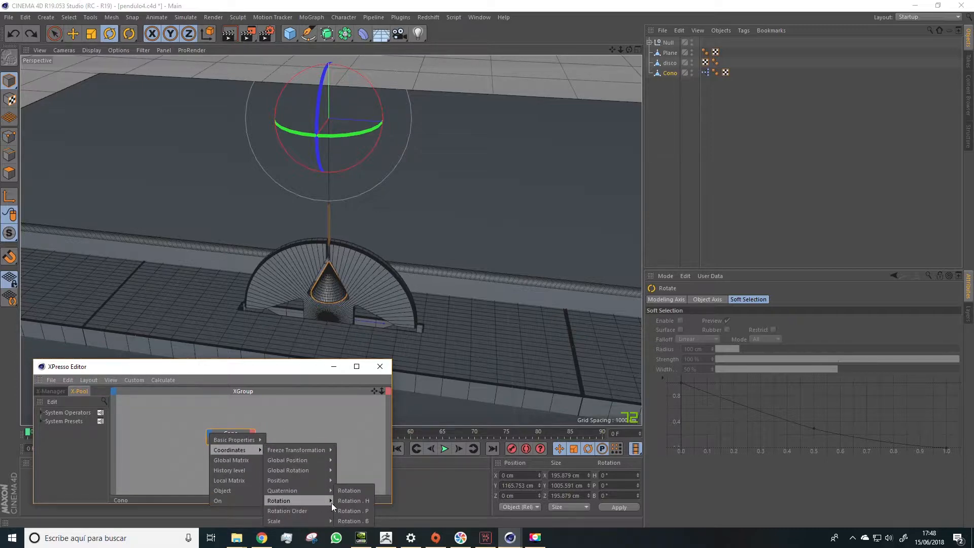
click(368, 521)
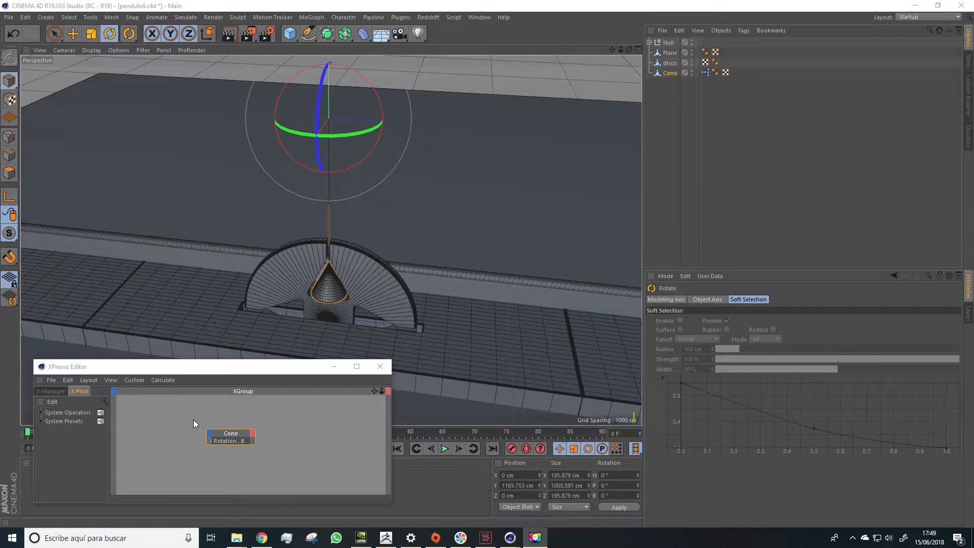
- Add a general XPresso Time node to the graph and move the Cono node away from it to leave space between them
right_click(165, 433)
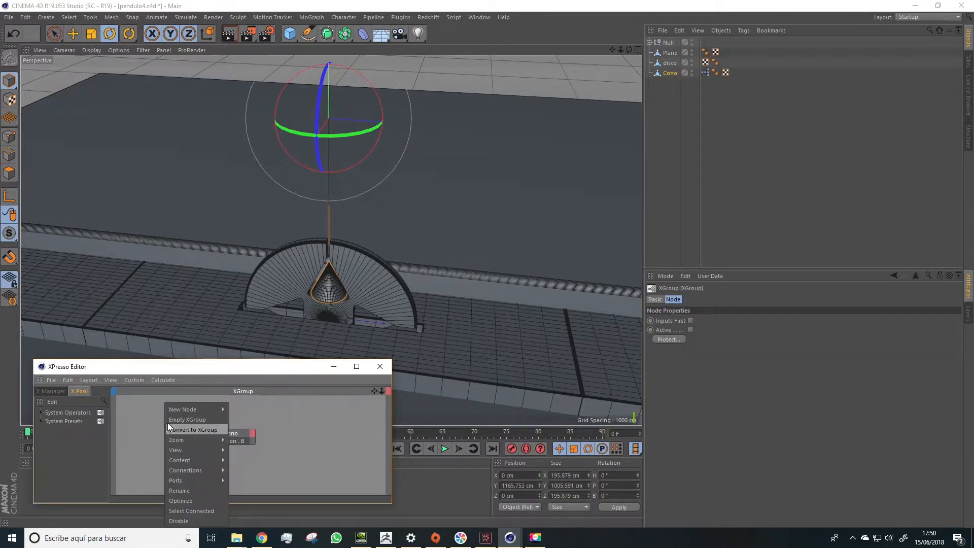
mouse_move(175, 411)
mouse_move(241, 409)
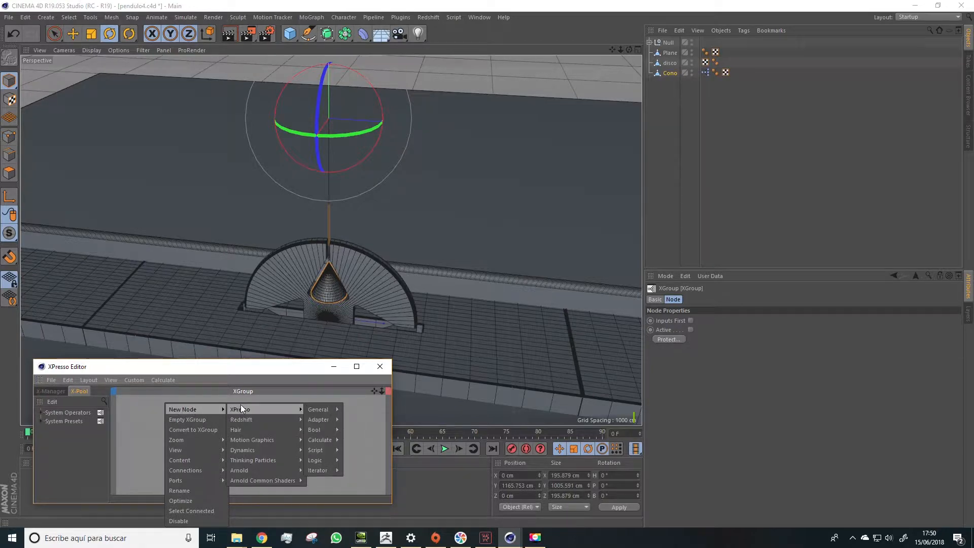
mouse_move(318, 410)
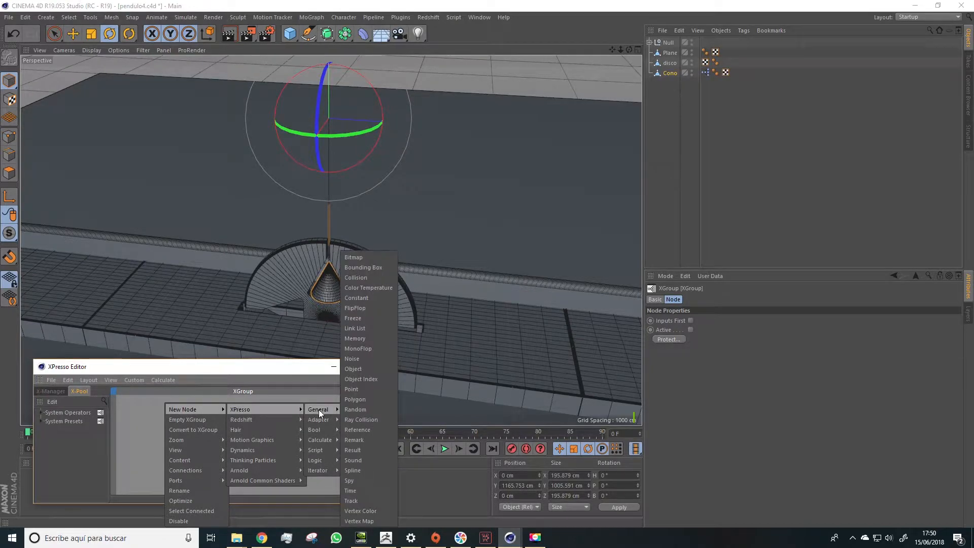
click(357, 491)
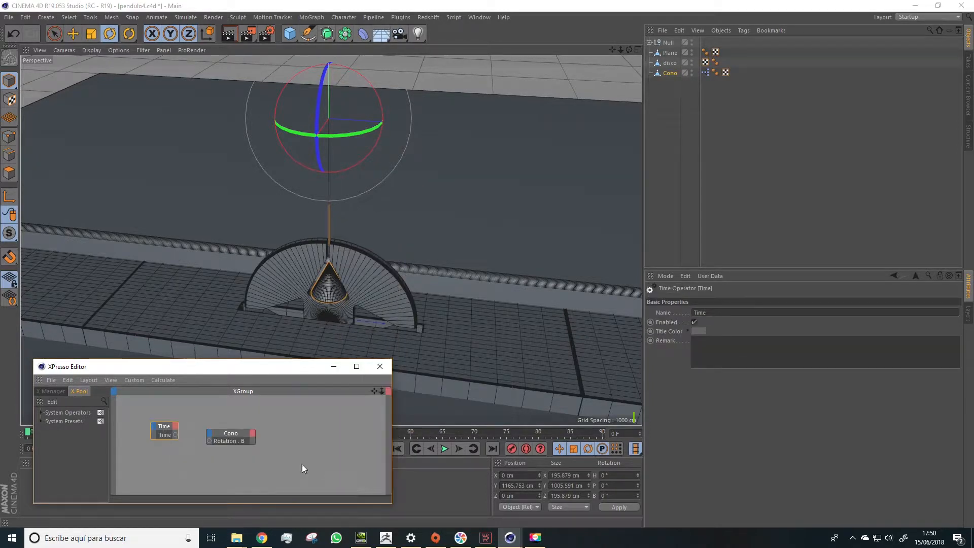
drag(163, 431, 161, 438)
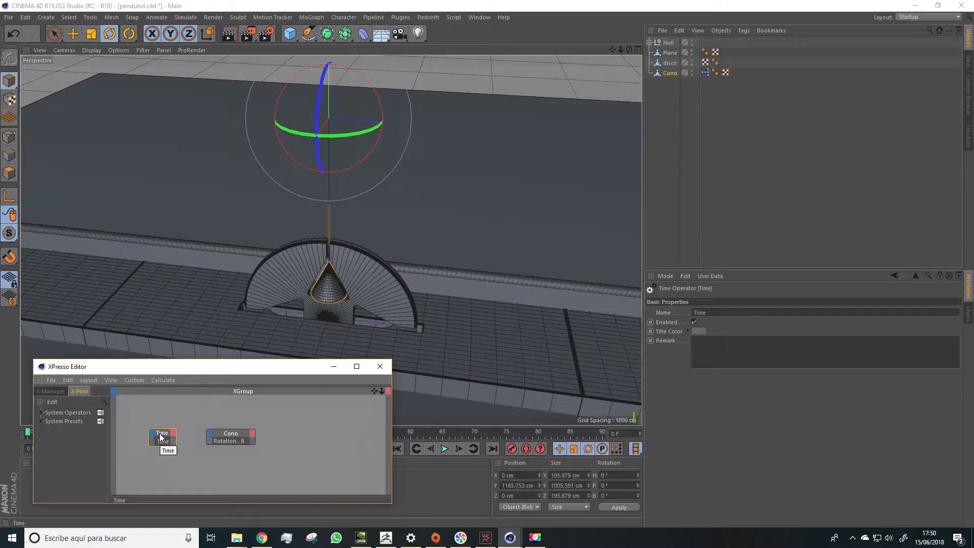
drag(226, 434, 277, 436)
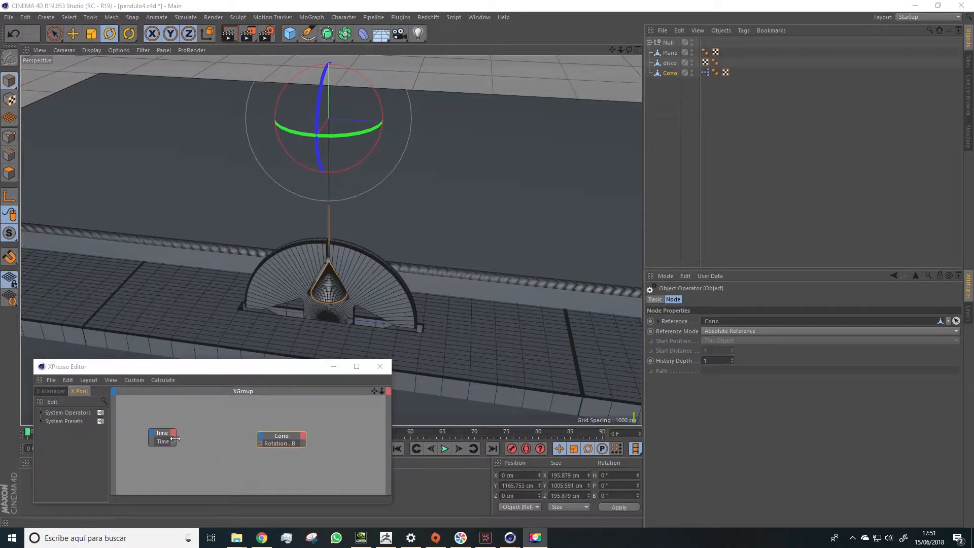
drag(175, 439, 297, 432)
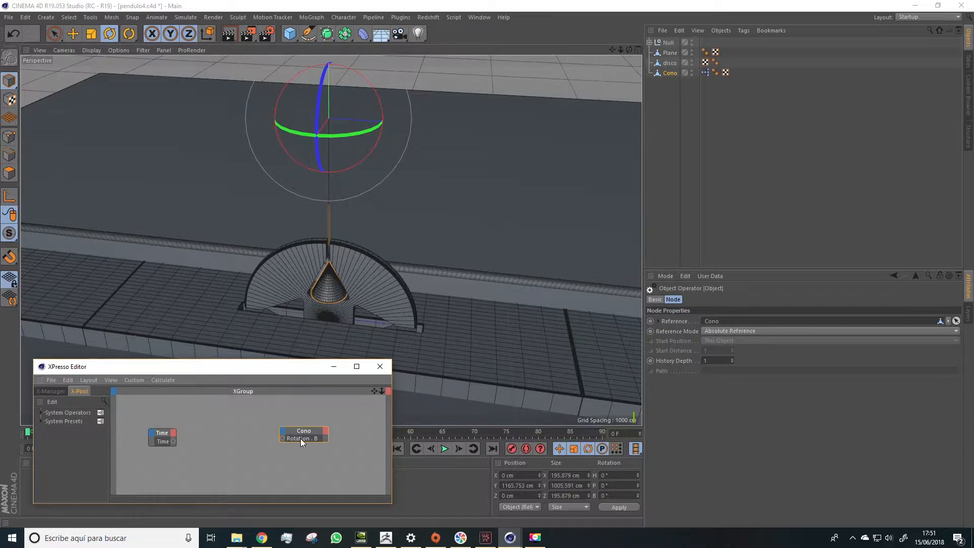
- Add a Range Mapper calculation node and place it between the Time and Cono nodes
click(217, 434)
right_click(217, 433)
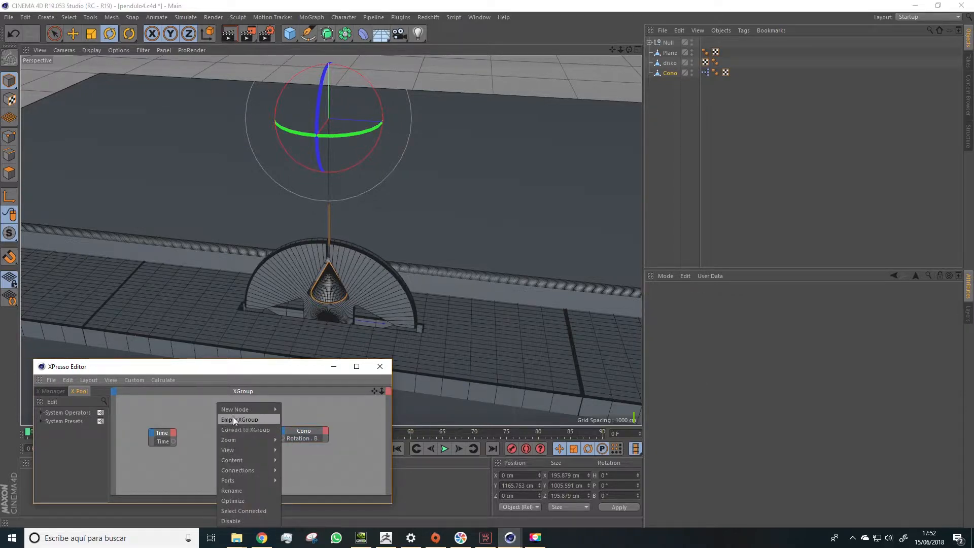
mouse_move(235, 410)
mouse_move(295, 411)
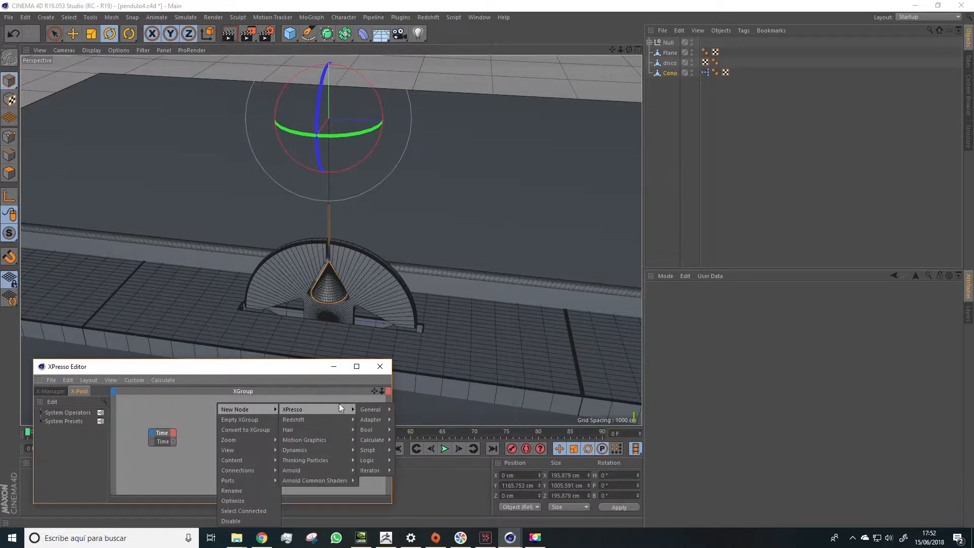
mouse_move(371, 409)
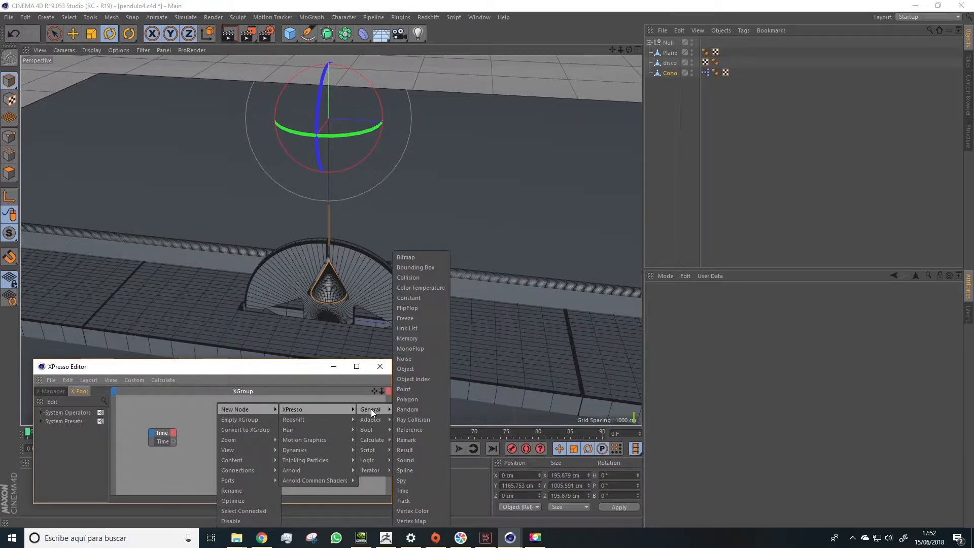
mouse_move(371, 440)
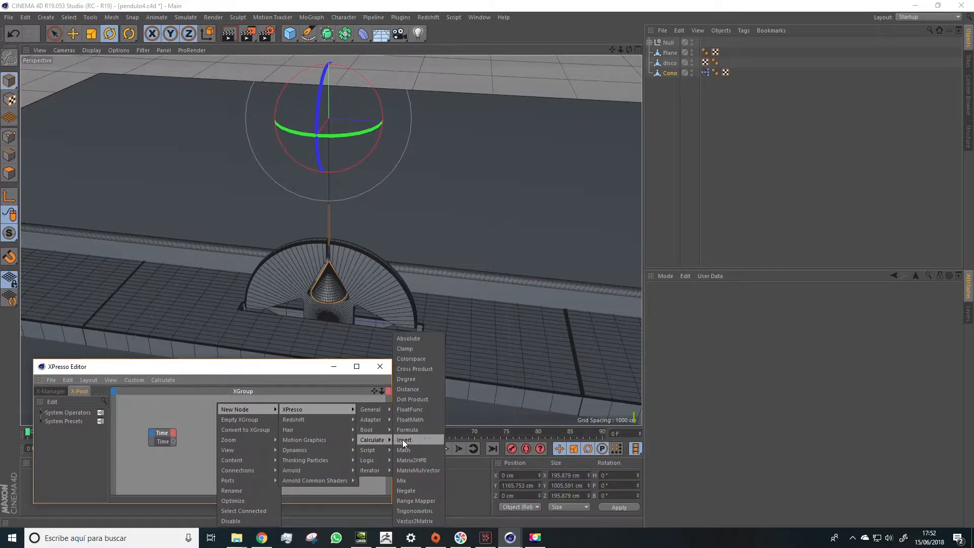
click(415, 504)
drag(214, 429, 225, 433)
drag(298, 434, 300, 437)
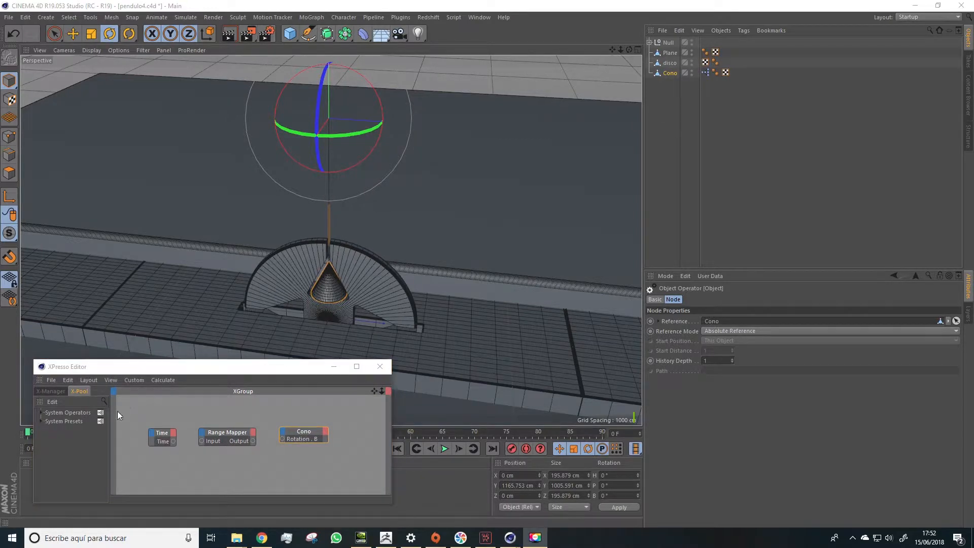
- Wire the Time output through the Range Mapper into Cono's Rotation . B port and tidy the node layout
drag(173, 440, 202, 441)
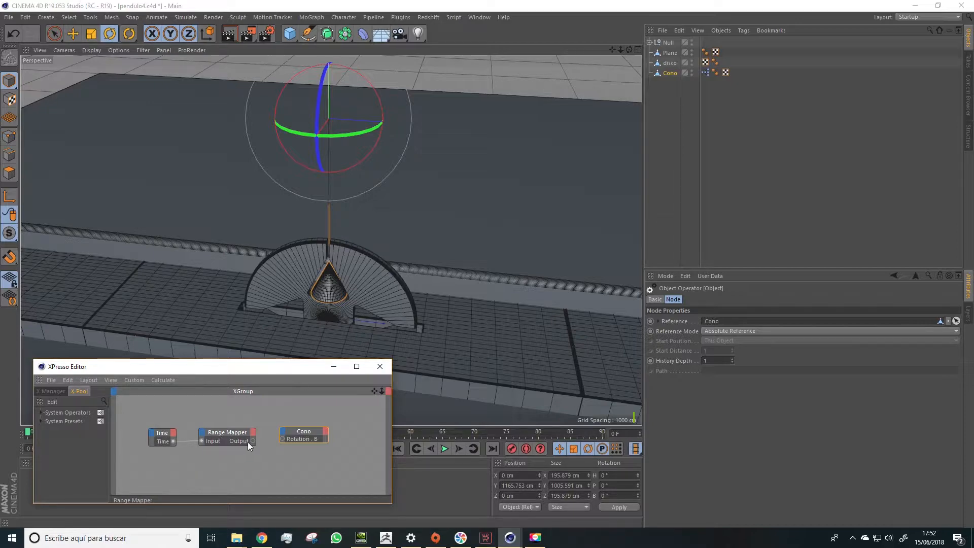
drag(282, 439, 297, 436)
drag(233, 433, 241, 432)
drag(300, 432, 309, 430)
drag(233, 432, 234, 436)
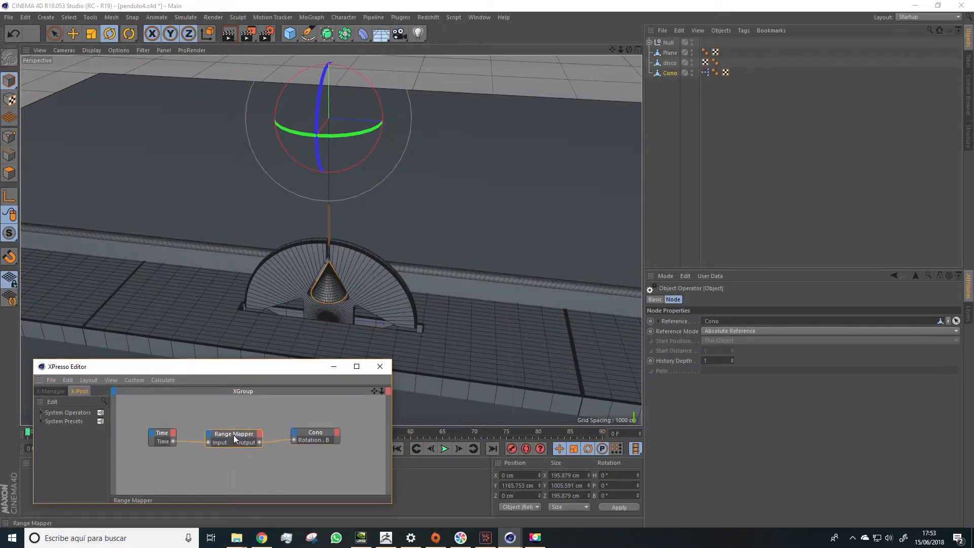
click(306, 433)
drag(306, 436, 304, 439)
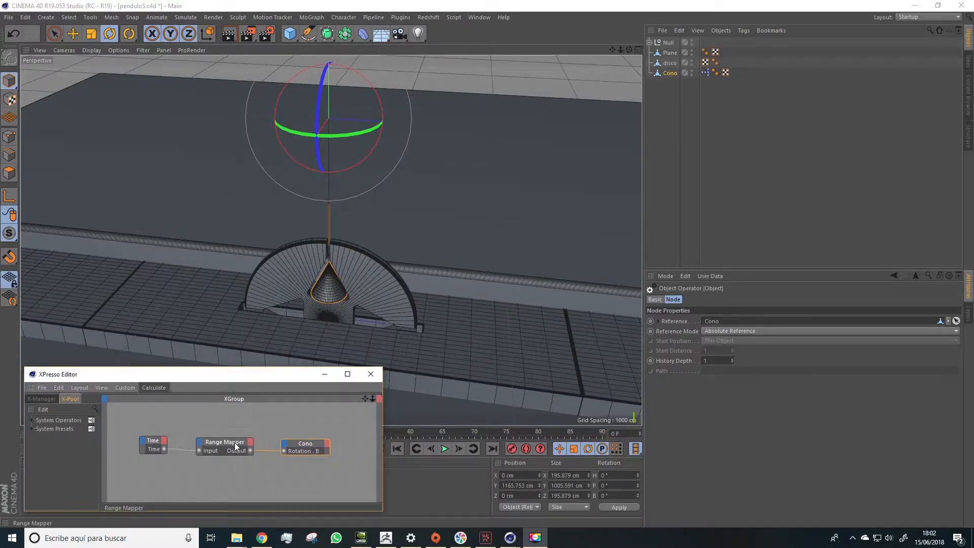
- Set the Range Mapper's Output Range to Degree
click(227, 444)
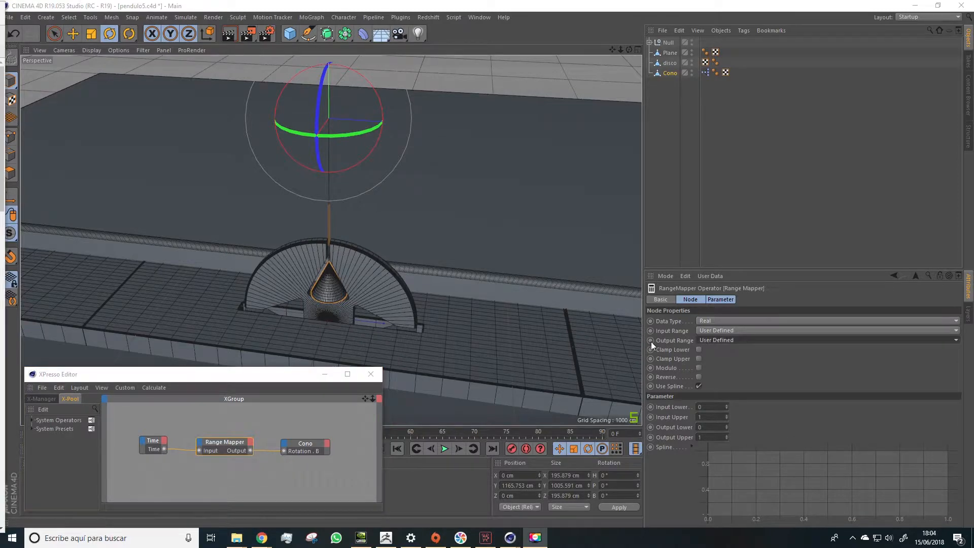
click(713, 342)
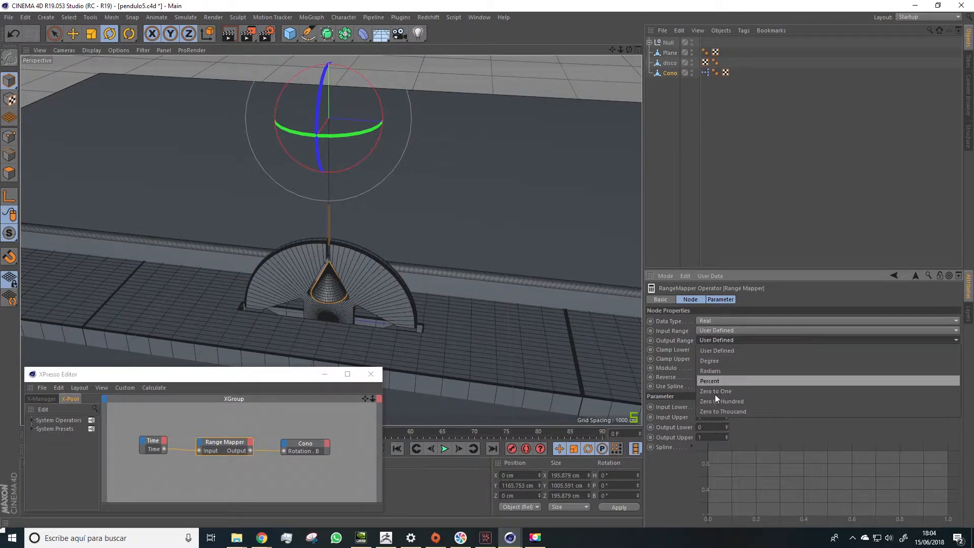
click(714, 361)
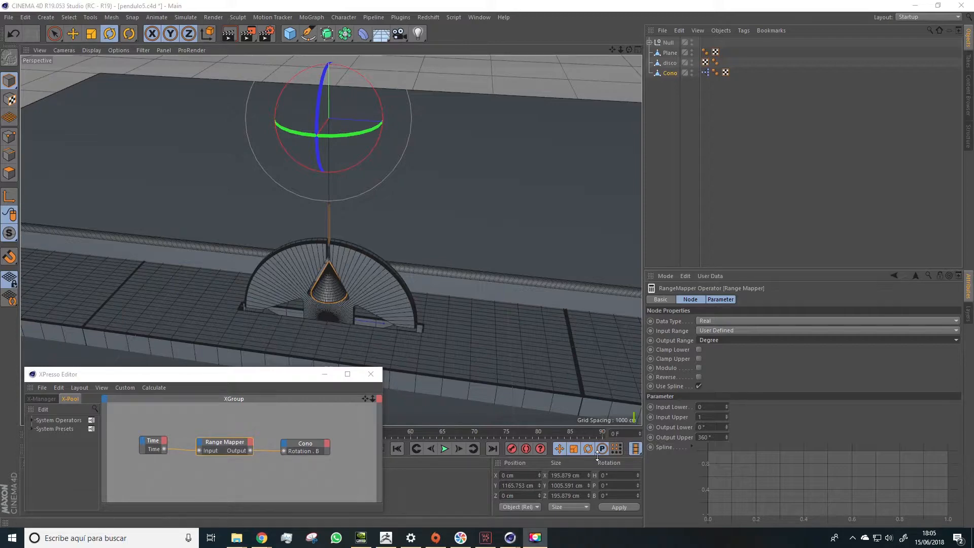
- Set the Range Mapper's Output Lower to -80° and its Output Upper to 80°
double_click(707, 428)
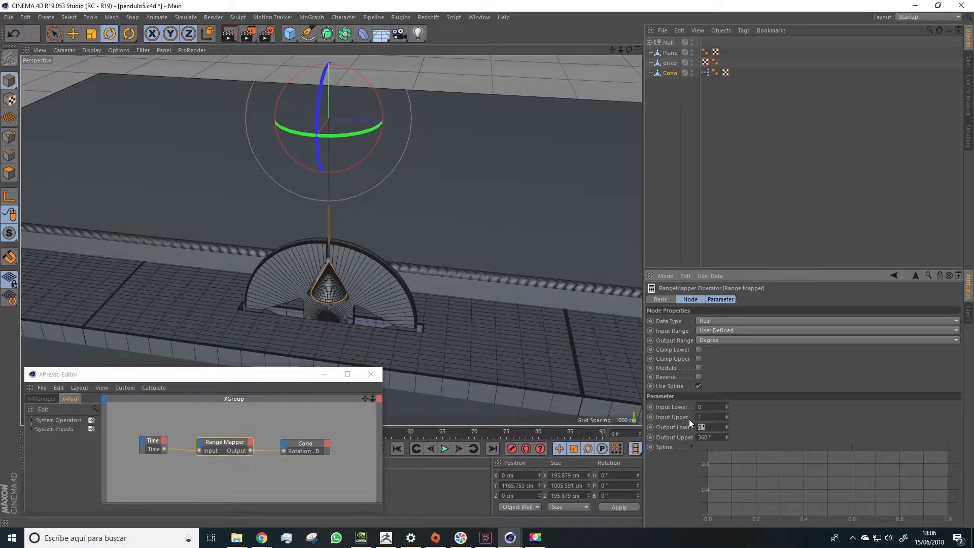
text(-80)
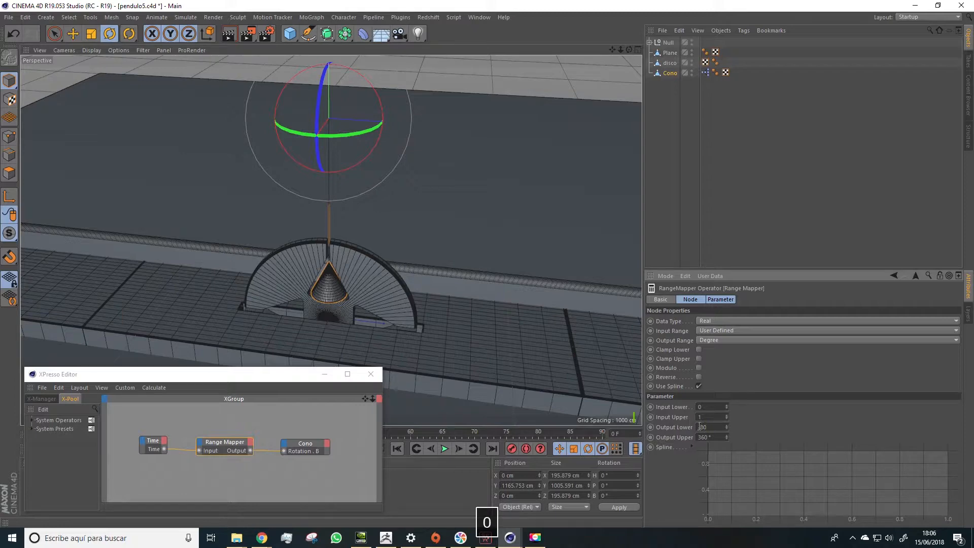
key(Return)
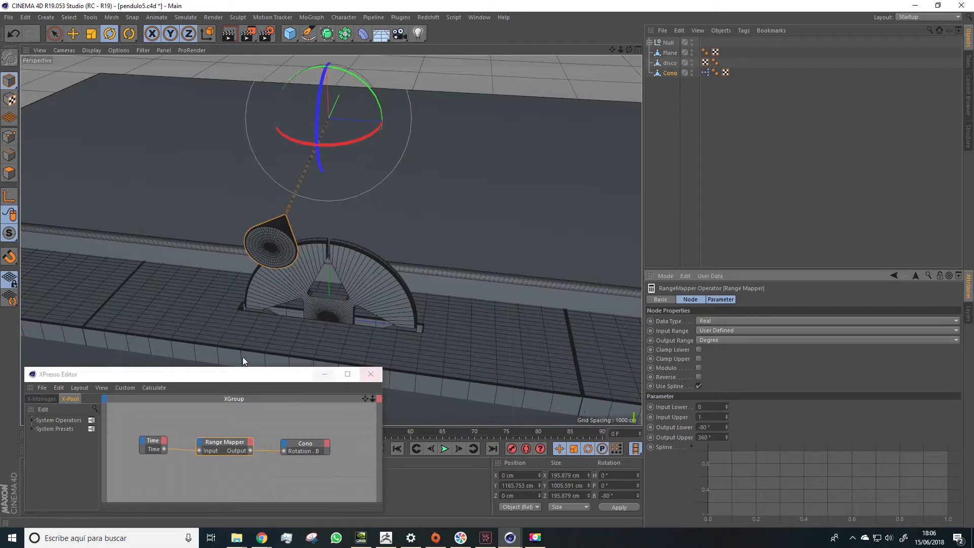
drag(713, 437, 679, 434)
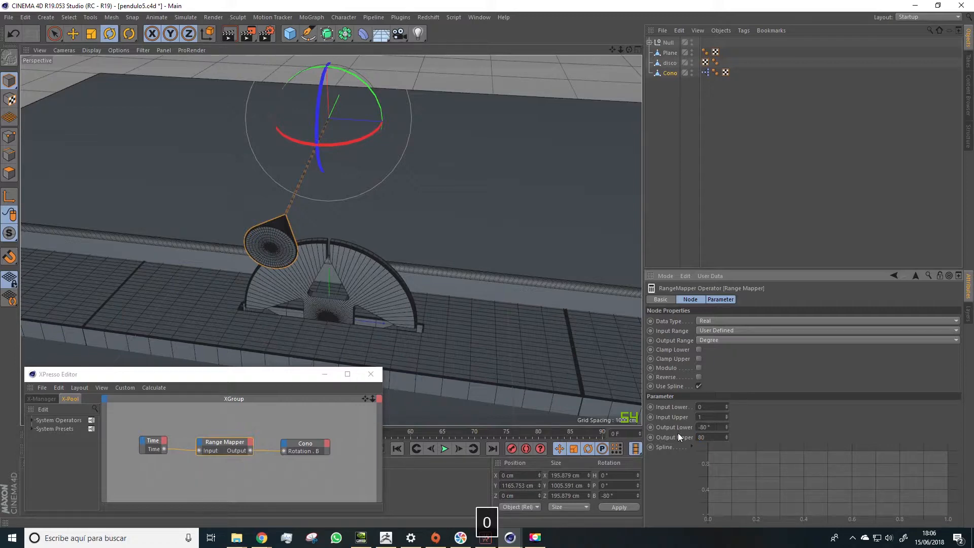
text(80)
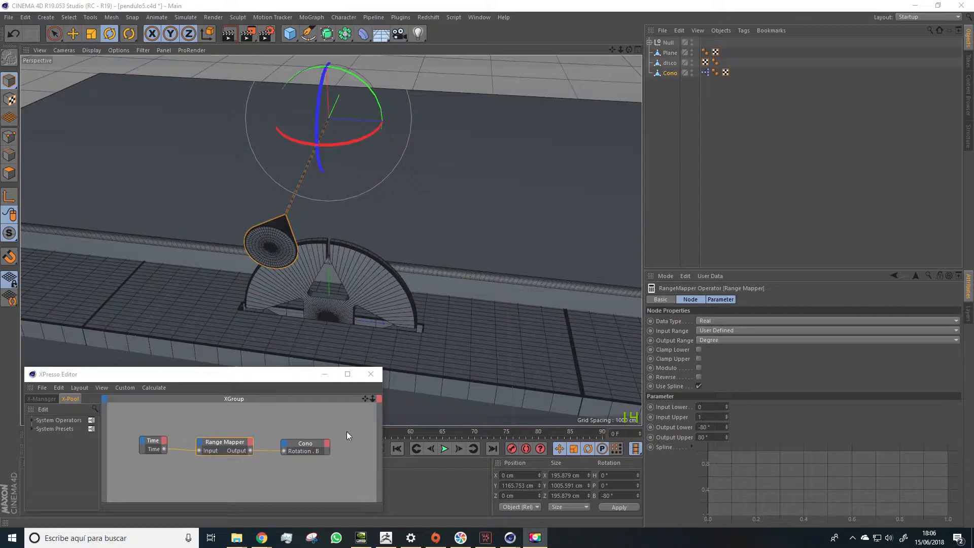
- Play the animation to check the cone's swing, stop it and return to frame 0, keeping the XPresso Editor clear of the model
click(445, 449)
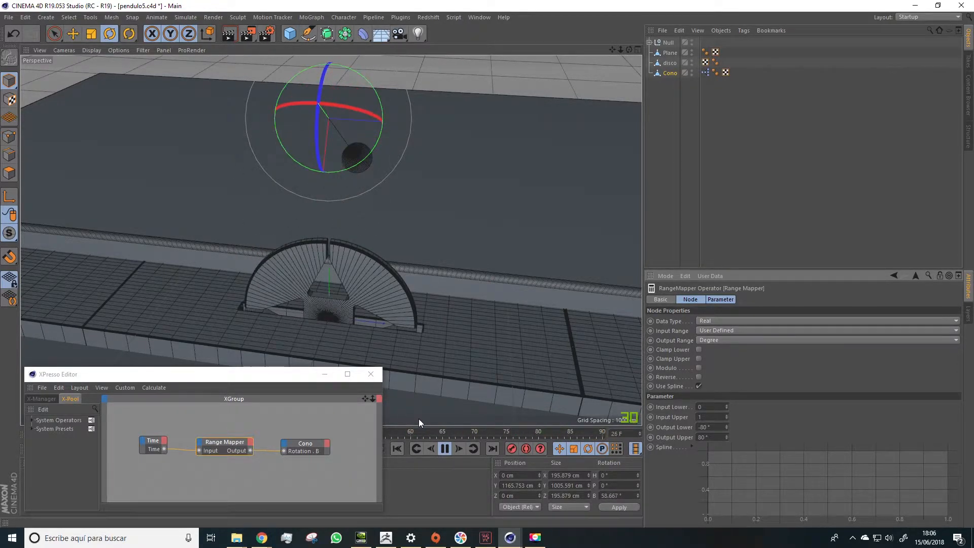
drag(281, 380, 278, 283)
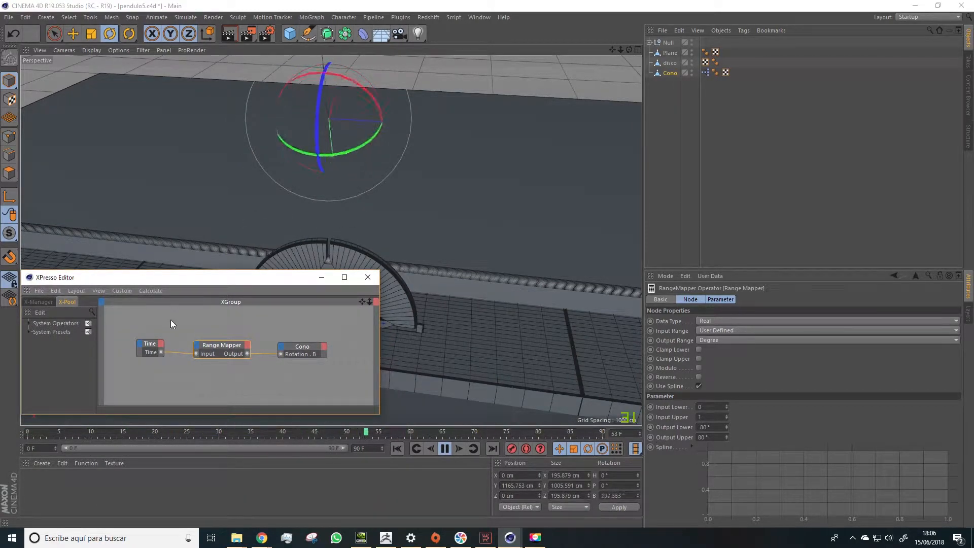
drag(183, 283, 202, 407)
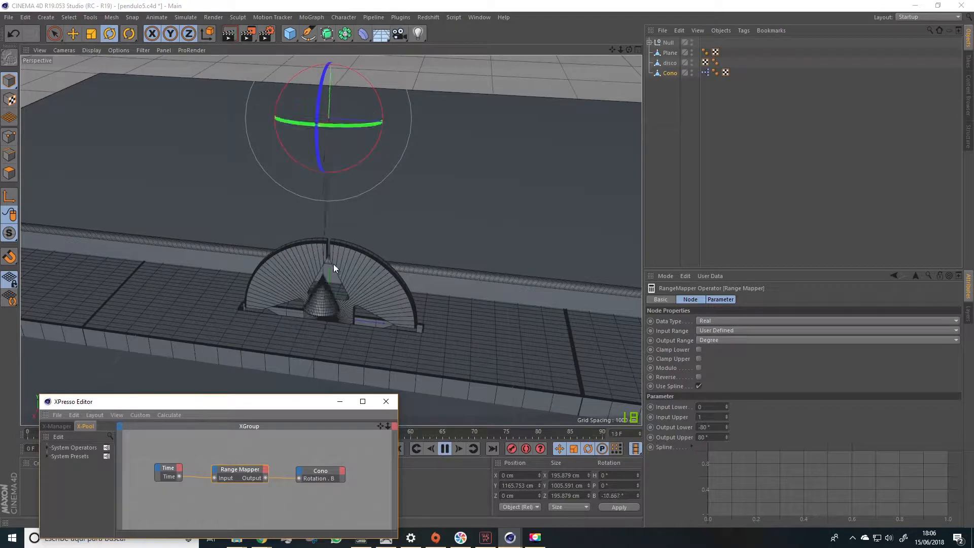
click(445, 449)
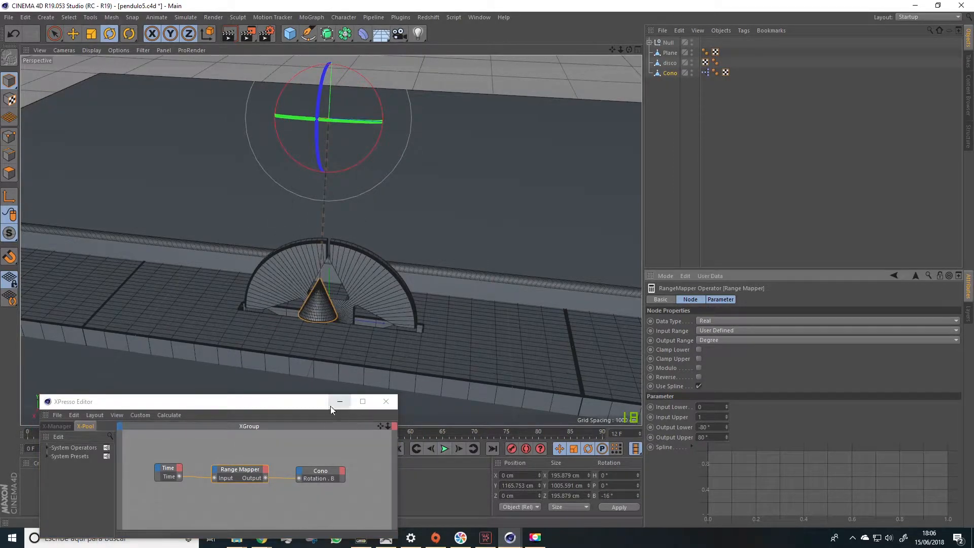
drag(317, 405, 355, 245)
click(397, 448)
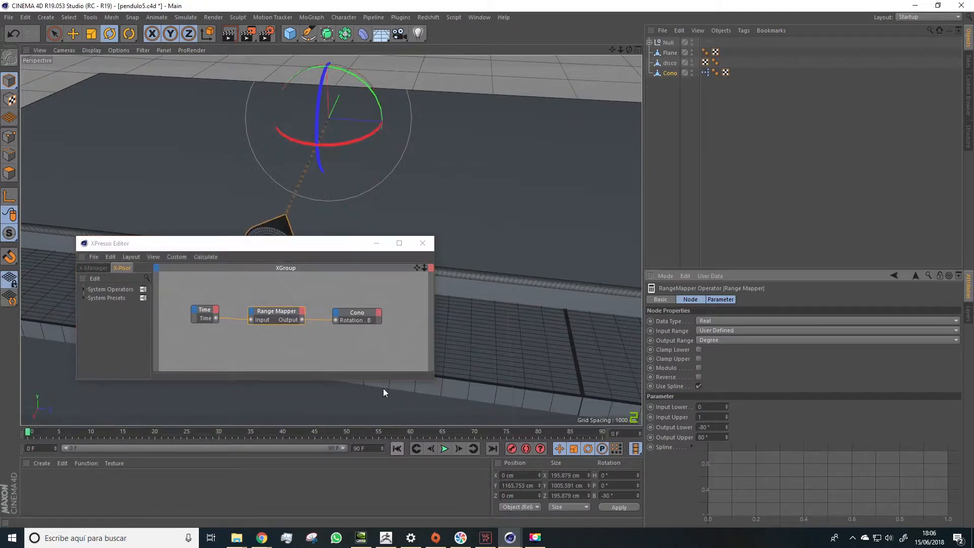
drag(224, 245, 185, 372)
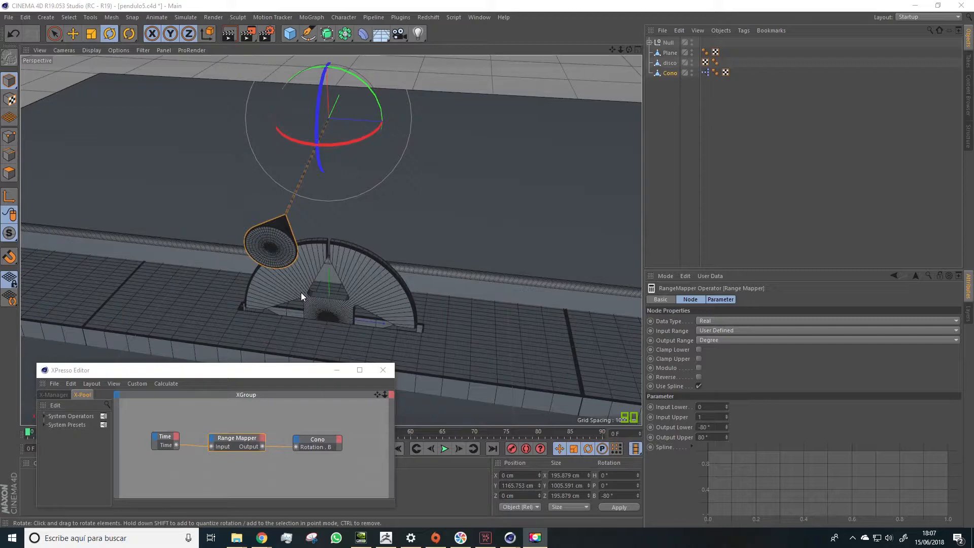
- Deselect all objects and open the project settings to check the FPS value
key(ctrl+d)
scroll(301, 292, up, 1)
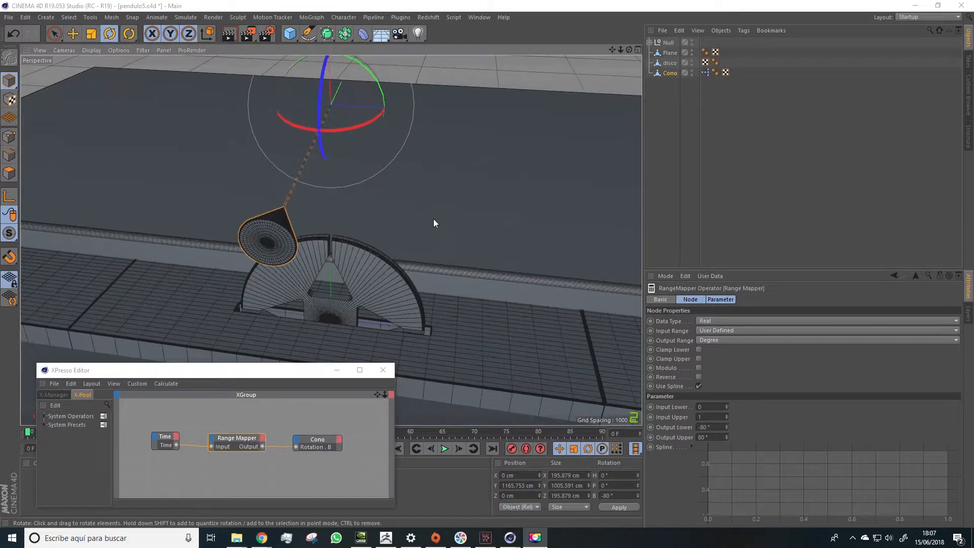
click(462, 70)
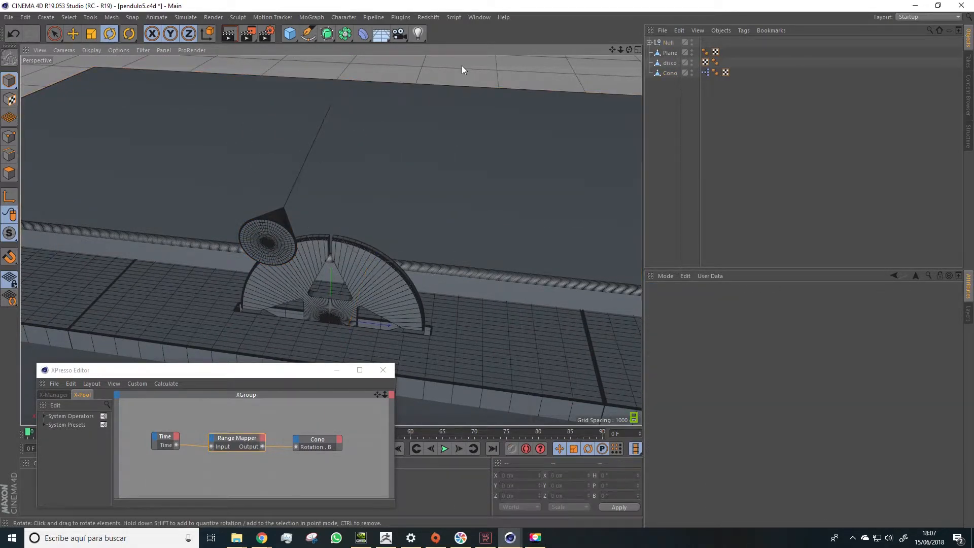
key(ctrl+d)
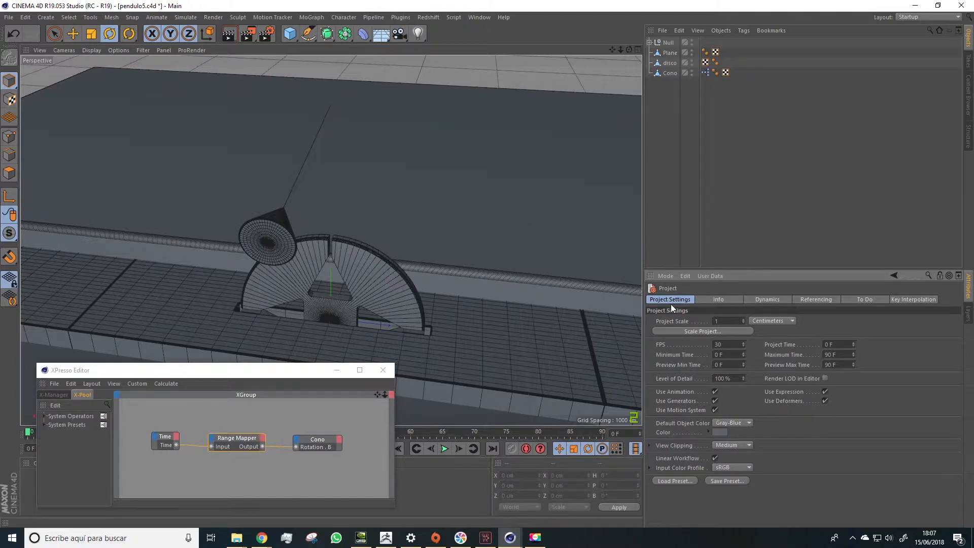
click(719, 344)
click(724, 346)
drag(728, 344, 717, 345)
click(817, 498)
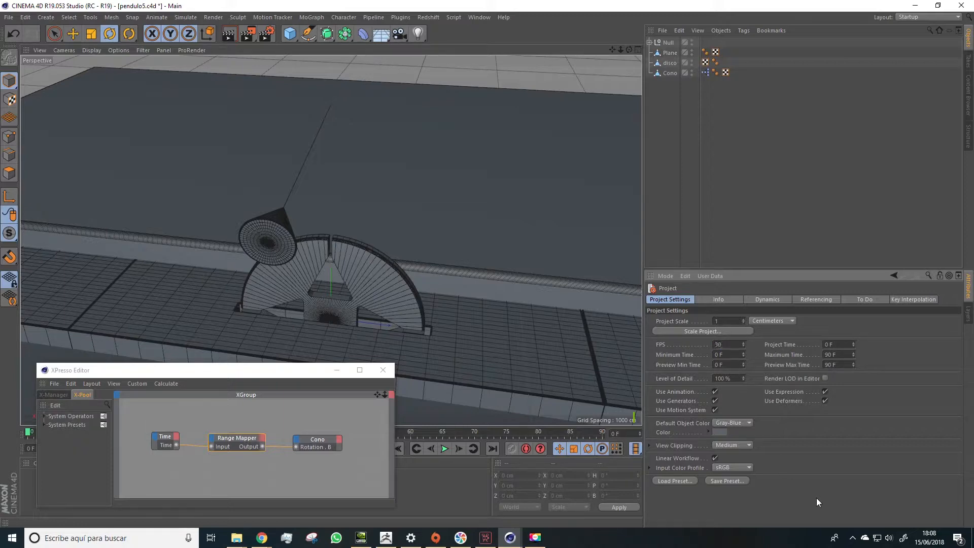
- Reselect the Cono object and enable Modulo on the Range Mapper node
click(670, 72)
click(239, 438)
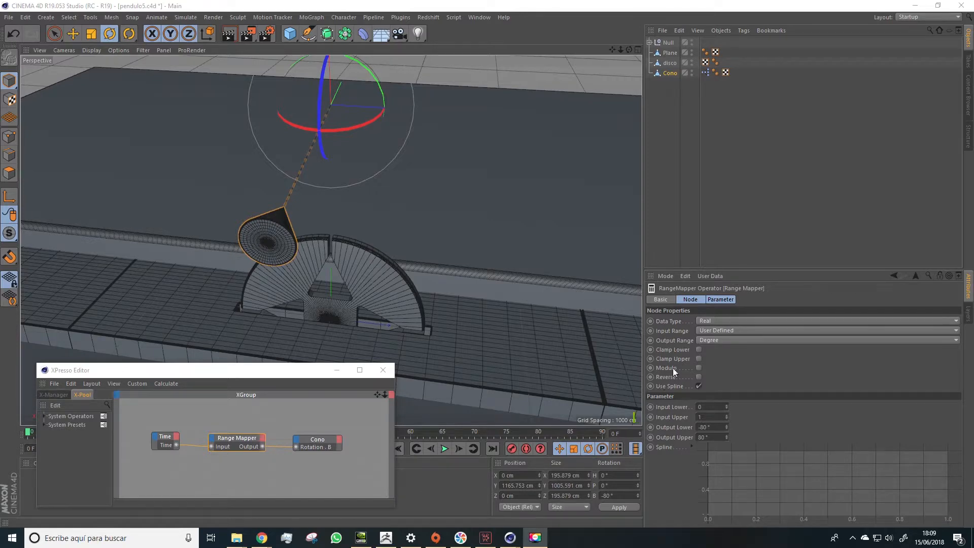
click(699, 368)
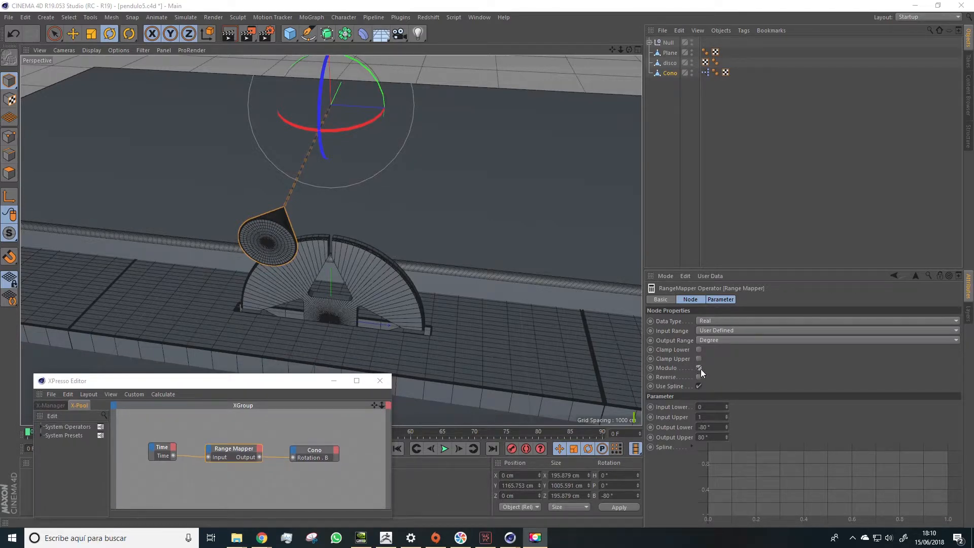
- Play the animation to check the cone's swing with Modulo enabled, moving the XPresso Editor clear of the playback controls
drag(196, 387, 535, 112)
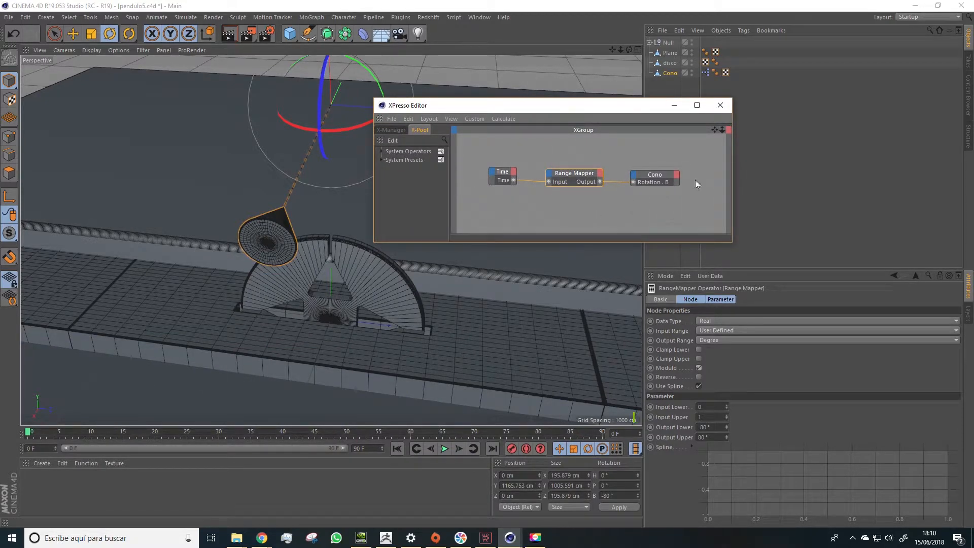
click(443, 449)
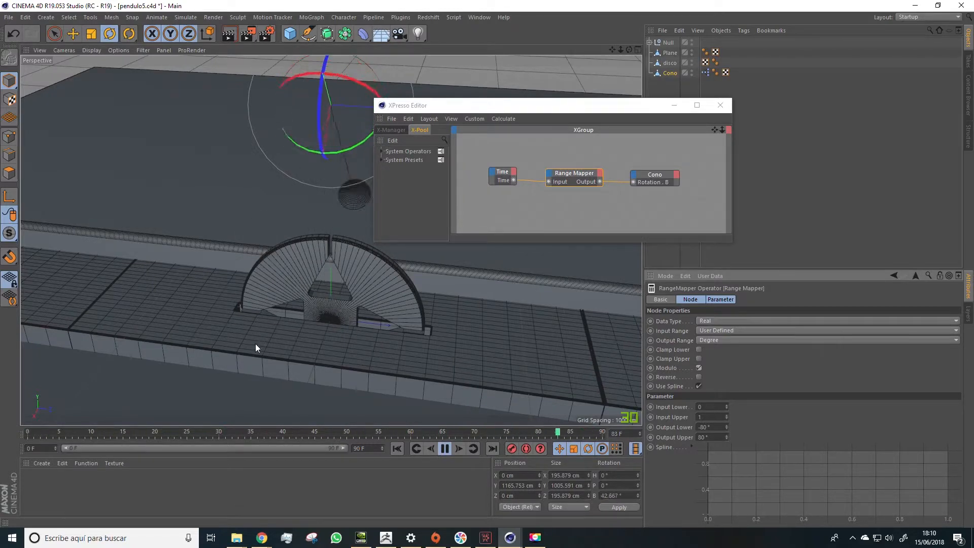
drag(448, 112, 145, 372)
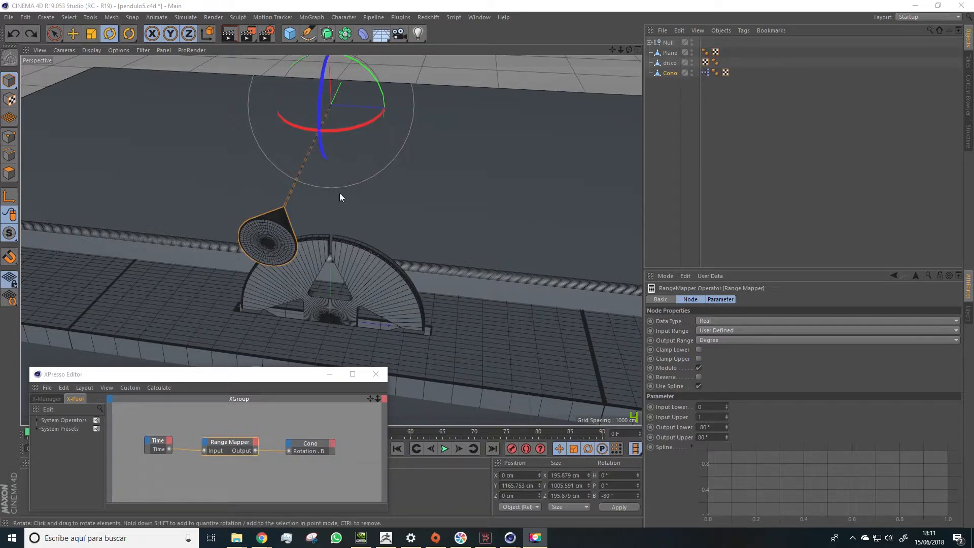
- Add three points to the Range Mapper's spline: at 0 on the baseline, at 0.5 at full height, and at 1.0 on the baseline
ctrl+click(710, 515)
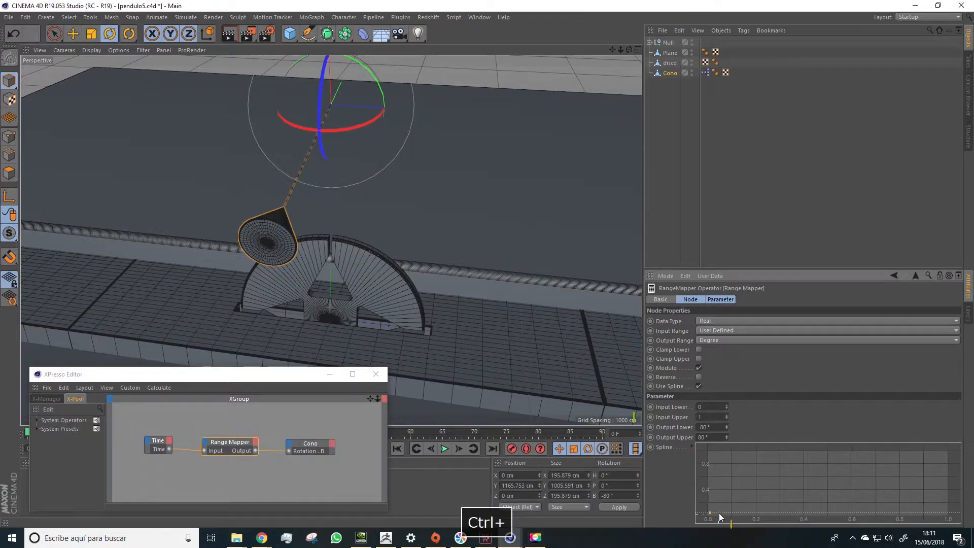
drag(710, 516, 706, 518)
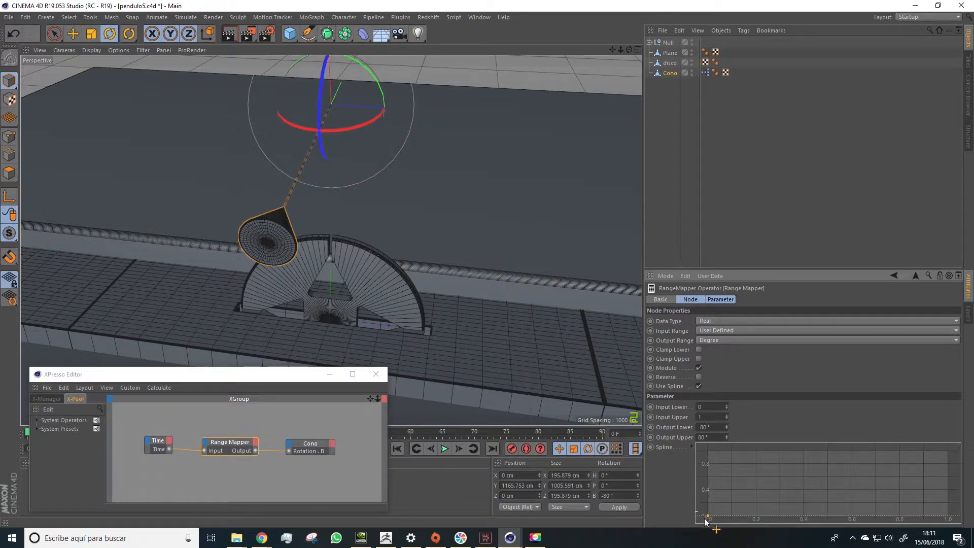
ctrl+click(826, 452)
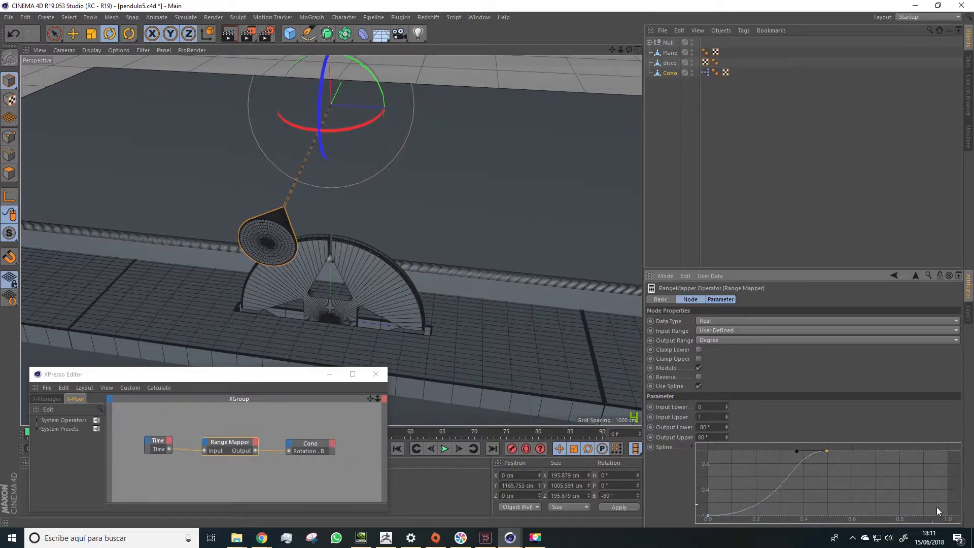
ctrl+click(947, 517)
- Play the animation to check the swing driven by the new spline, stop it and return to frame 0
click(443, 449)
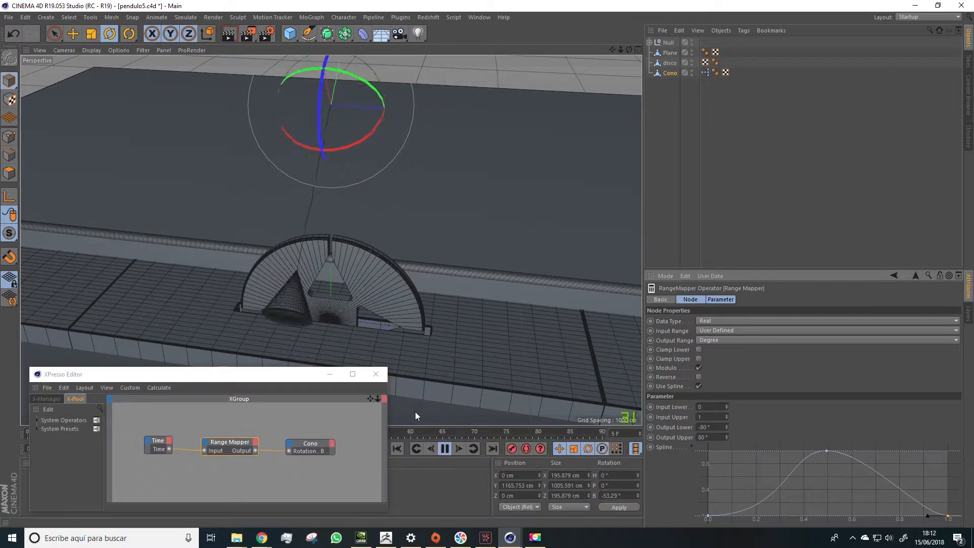
click(445, 450)
click(399, 449)
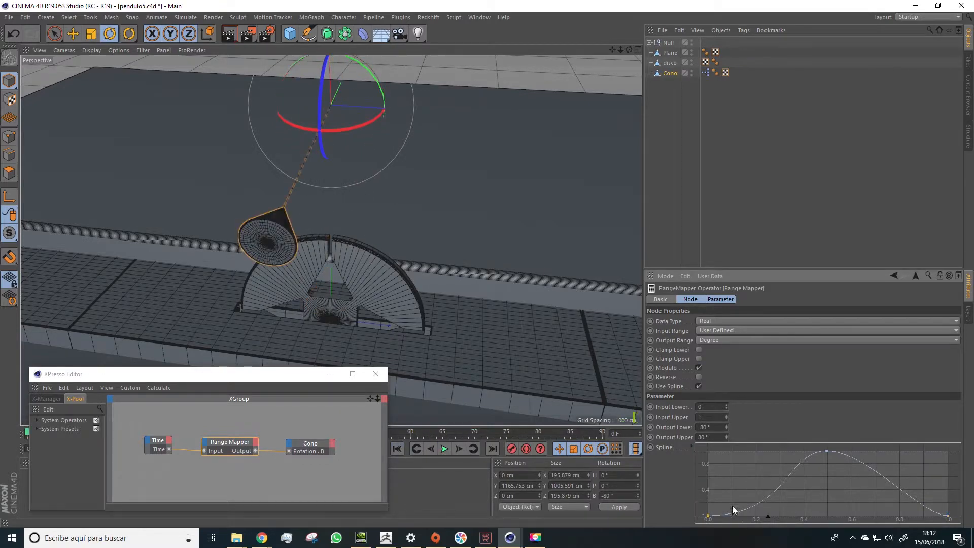
- Adjust the tangents of the spline's start, middle and end points to shape a symmetrical, rounded bell curve
click(826, 452)
click(948, 516)
drag(929, 516, 905, 516)
click(708, 515)
drag(766, 516, 775, 515)
drag(778, 516, 755, 515)
click(827, 452)
drag(857, 448, 870, 450)
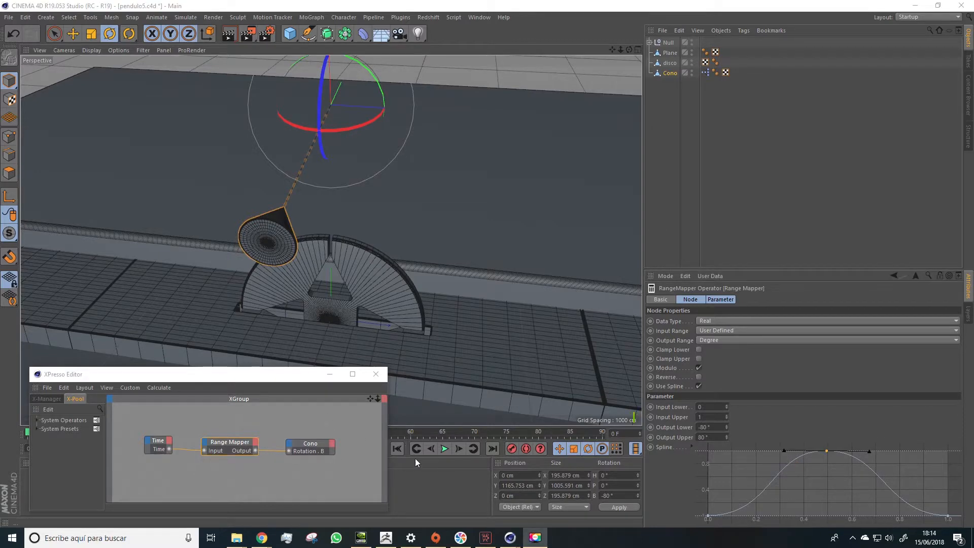
- Play the animation and try a much longer tangent on the spline's start point, and undo that change
click(444, 448)
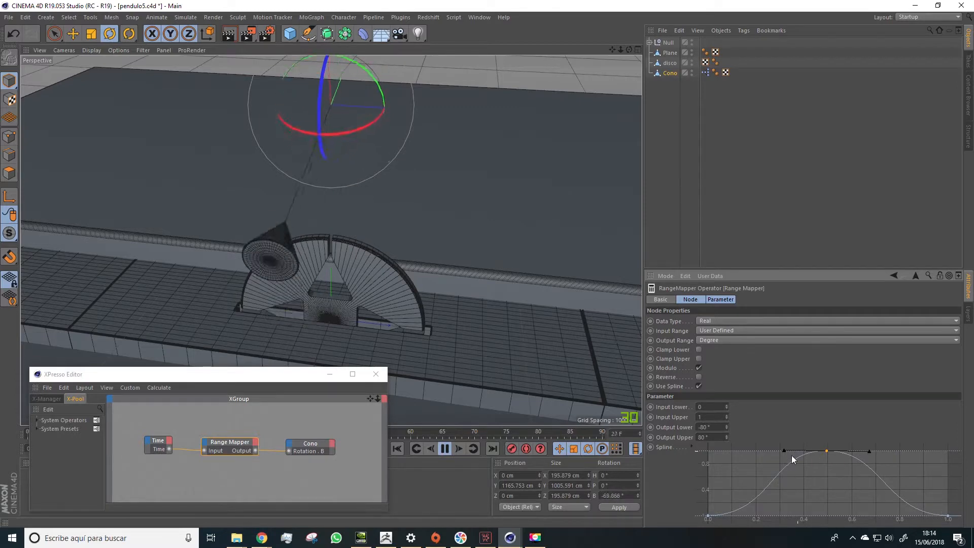
click(709, 515)
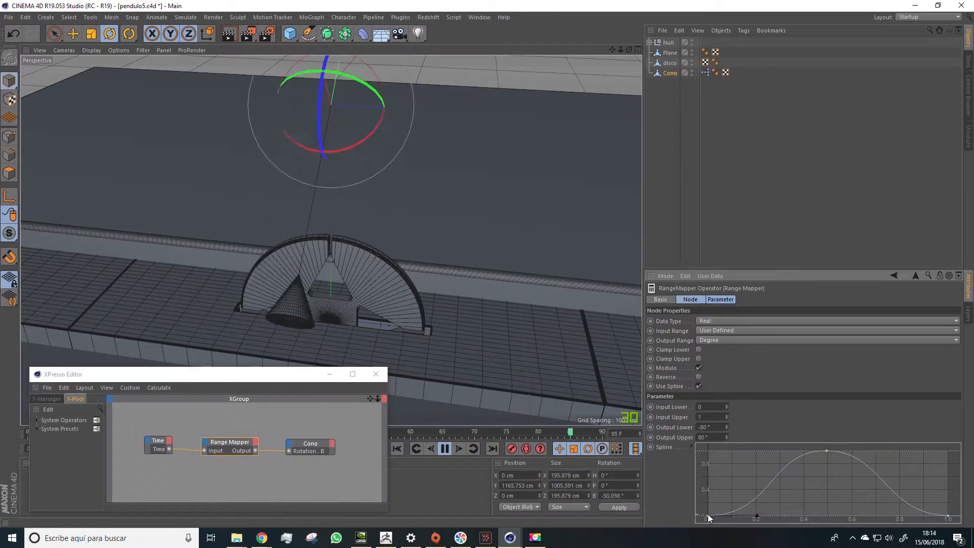
drag(746, 514, 916, 514)
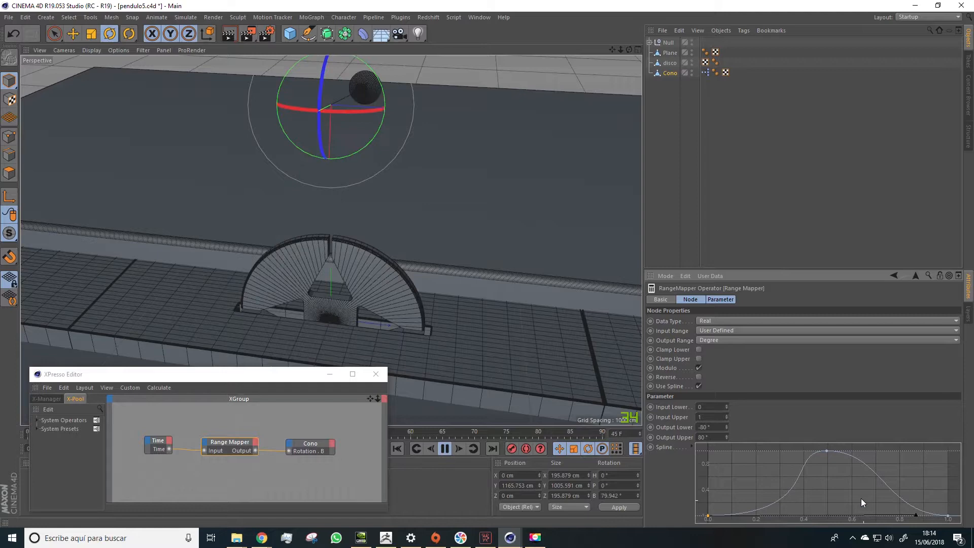
key(ctrl+z)
- Lengthen the spline tangents during playback: start handle to about 0.3, end handle to about 0.7, and the middle point's handles wider for a flatter peak
click(708, 516)
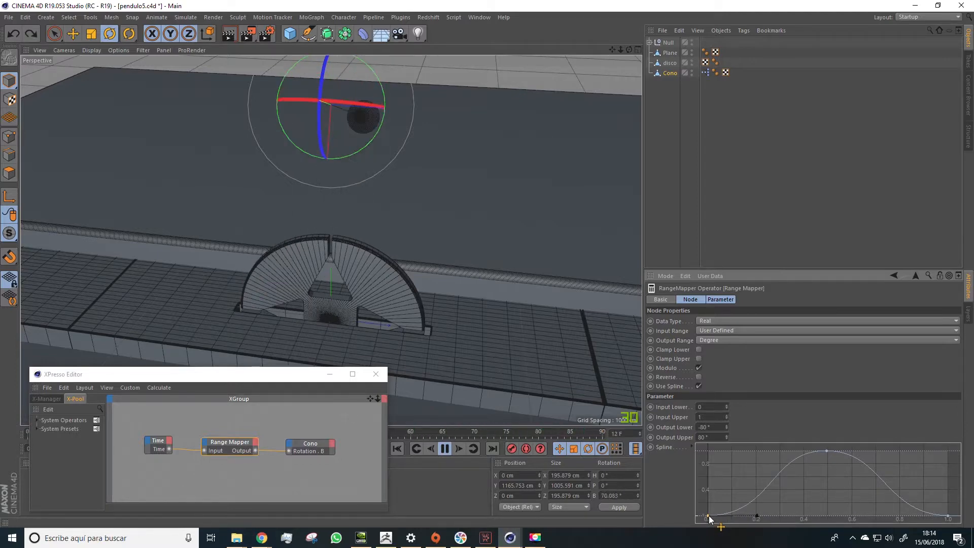
drag(758, 515, 779, 516)
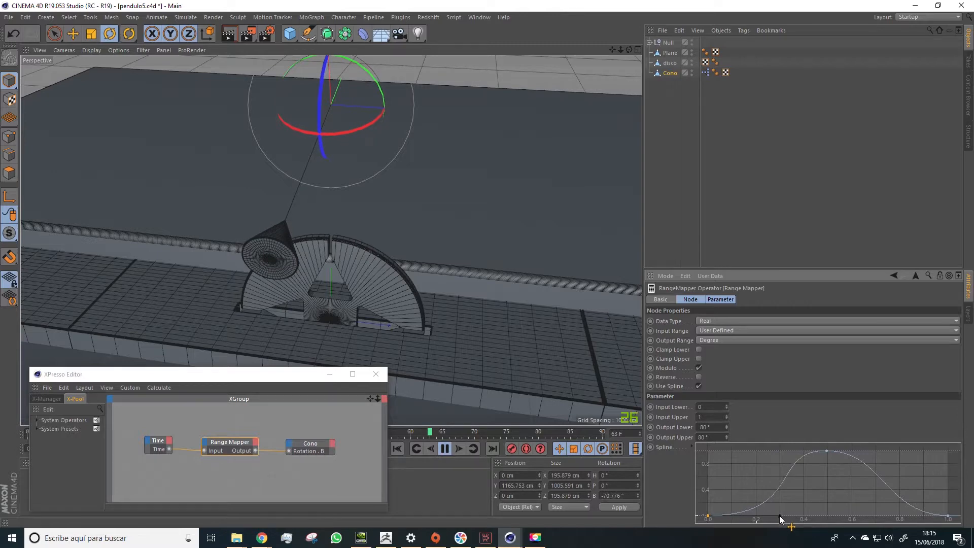
click(902, 515)
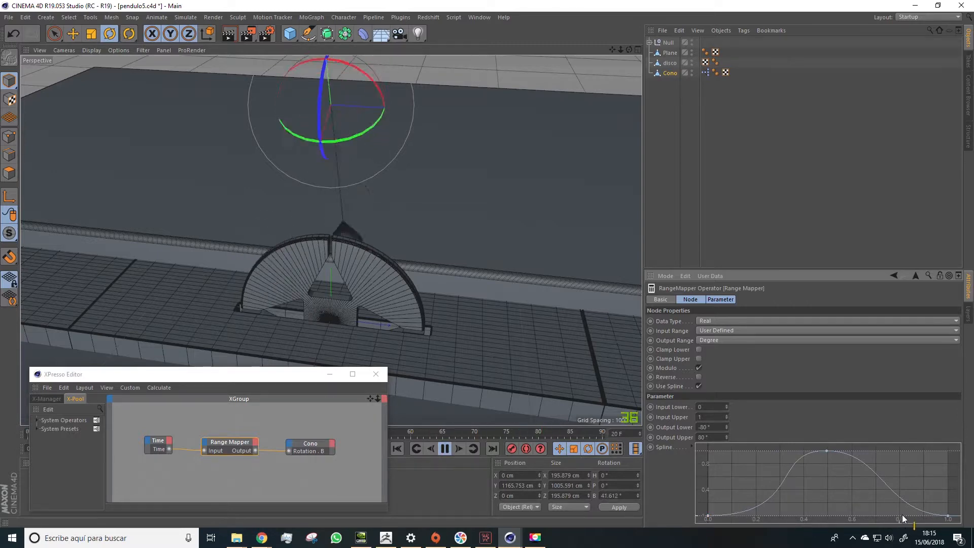
click(949, 516)
drag(902, 516, 878, 521)
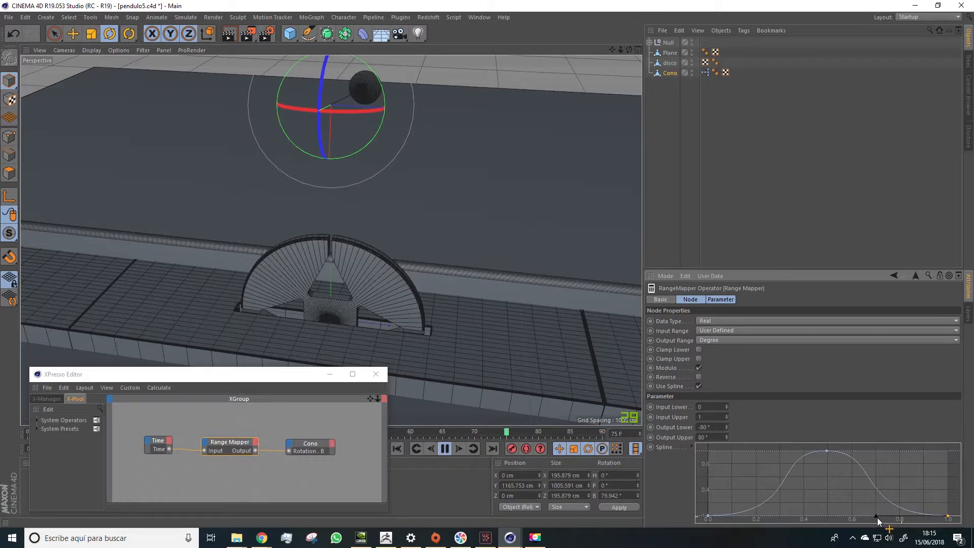
click(827, 452)
drag(868, 452, 884, 452)
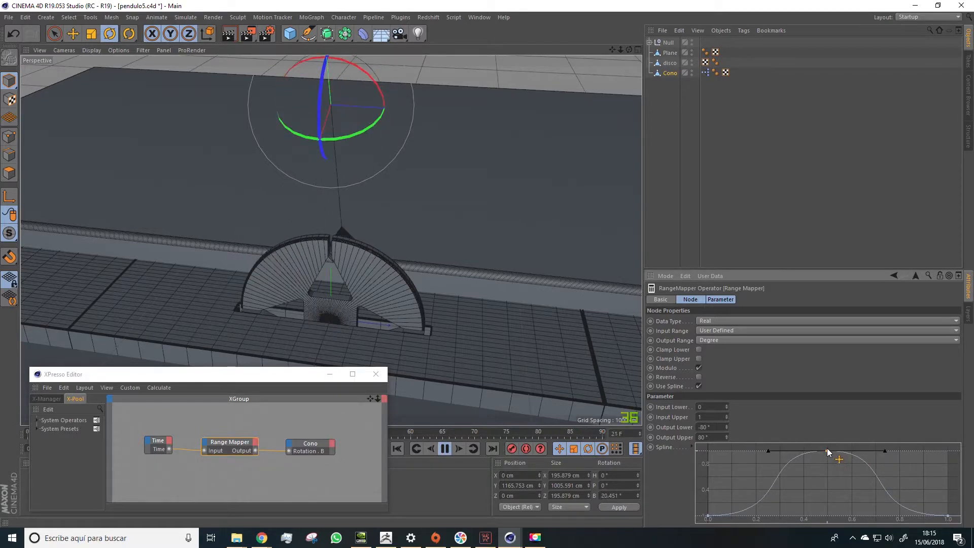
- View the pendulum from the side and turn the Range Mapper's Use Spline off and on again to compare the swing
alt+drag(422, 337, 364, 327)
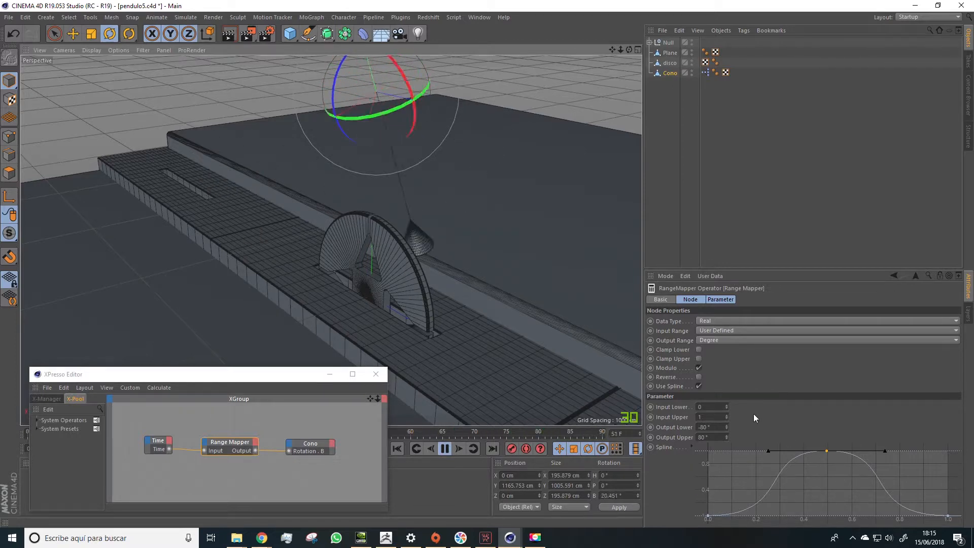
click(698, 386)
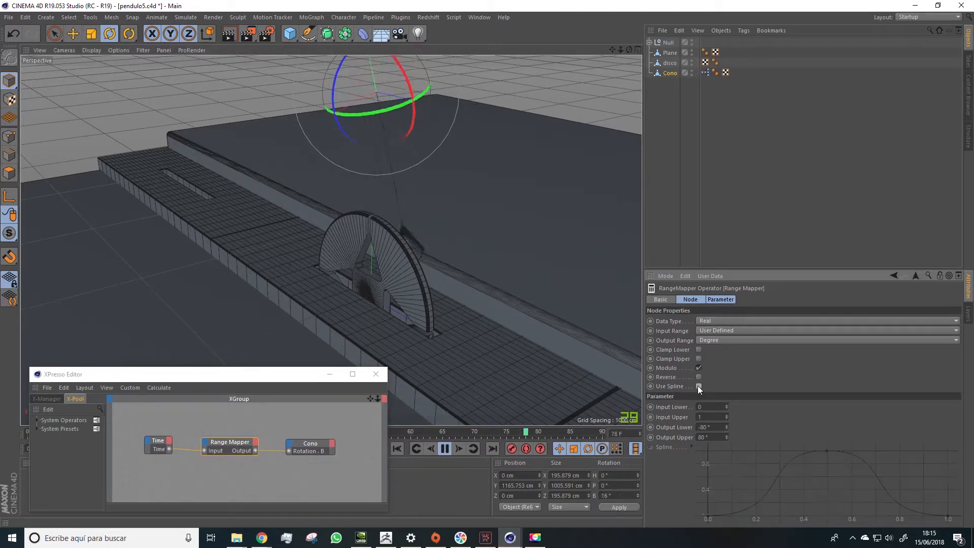
click(698, 386)
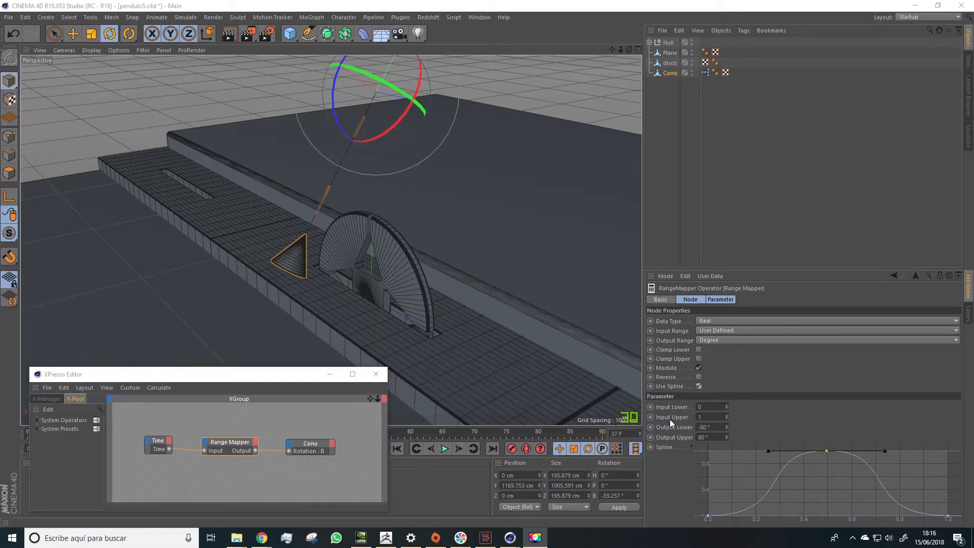
- Set the Range Mapper's Input Upper to 5 and play the animation to check the swing's speed
click(702, 417)
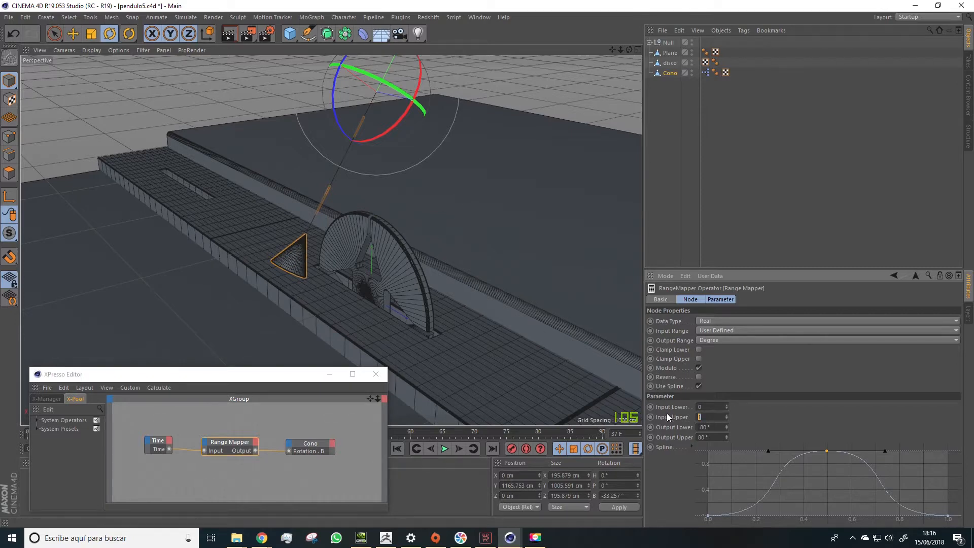
text(5)
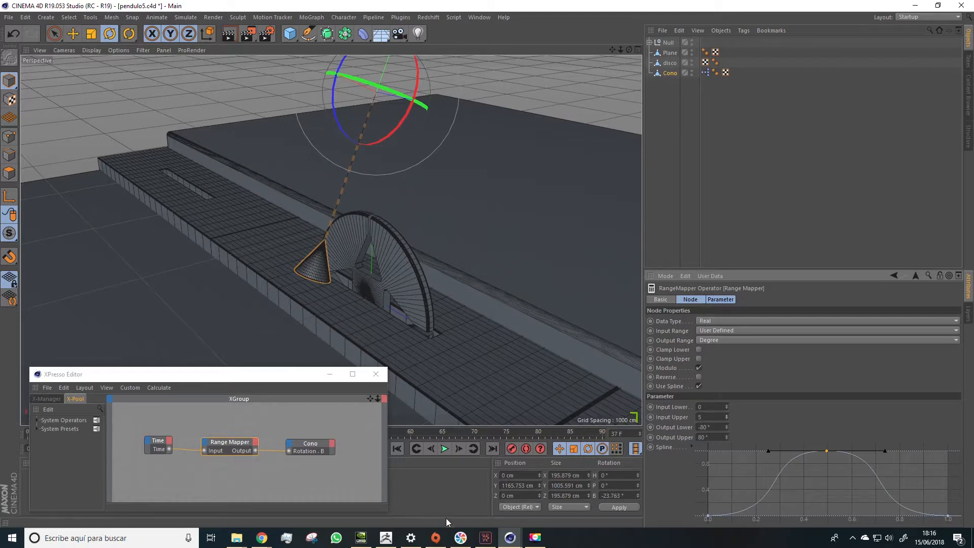
click(444, 450)
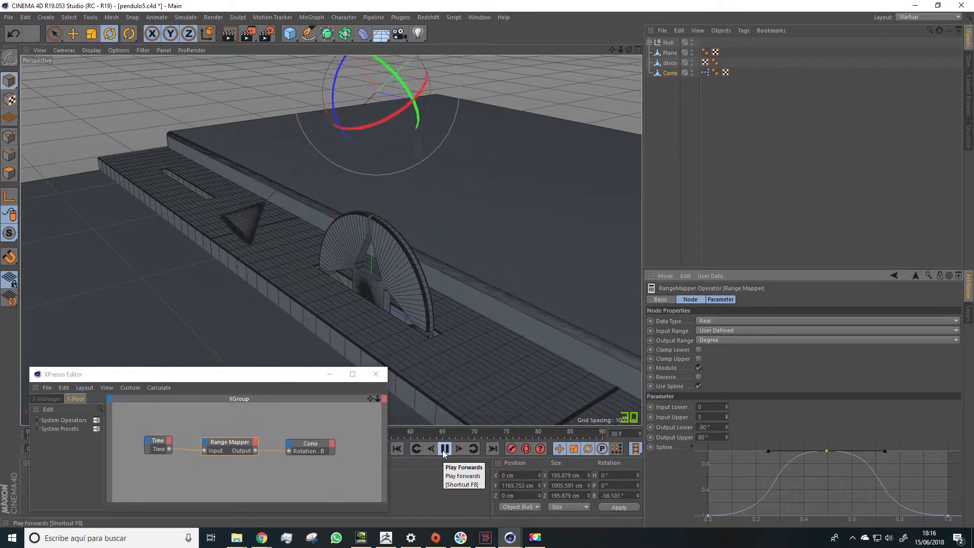
click(443, 450)
- Set the animation's end frame to 300 and extend the preview range to the full timeline
drag(298, 374, 298, 260)
click(361, 448)
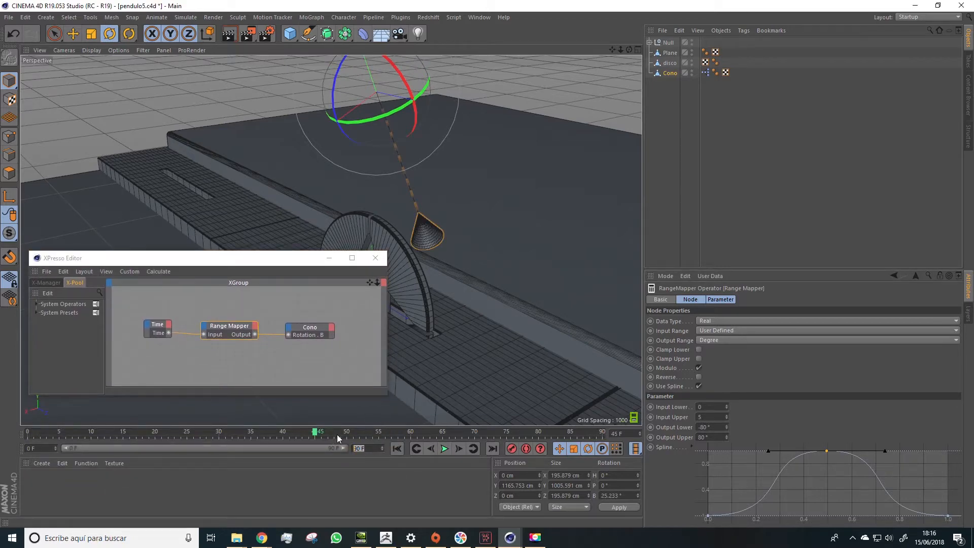
text(300)
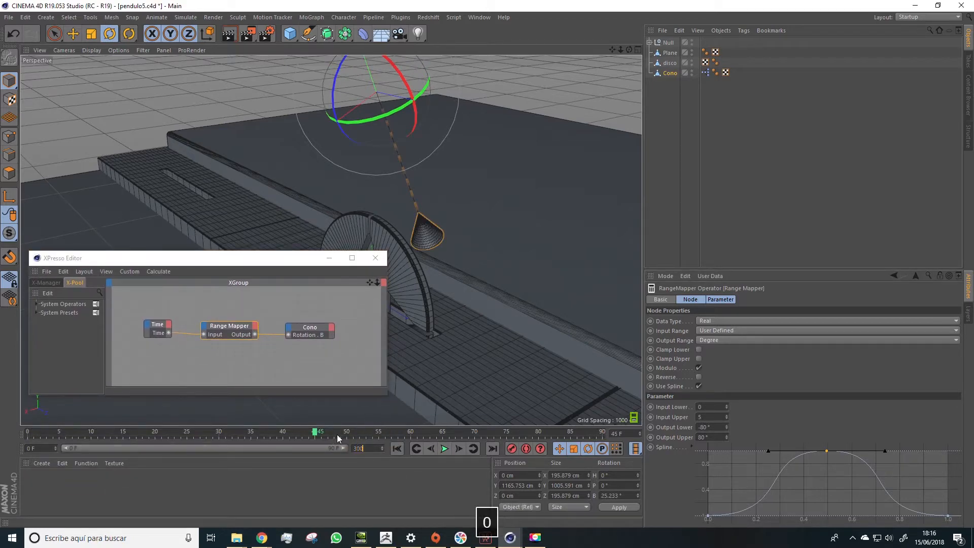
click(346, 483)
drag(154, 449, 347, 457)
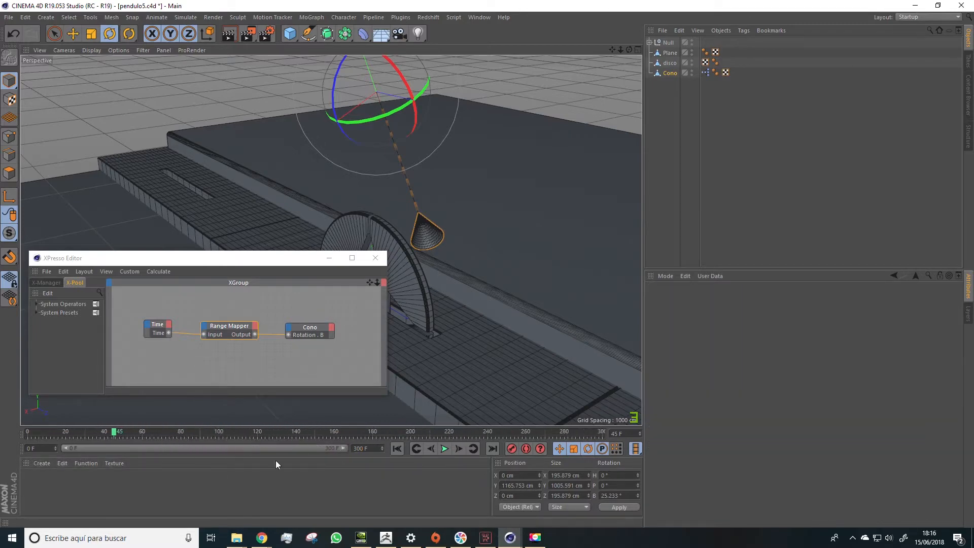
- Return to frame 0, move the XPresso Editor clear of the model and play the extended animation
click(398, 449)
click(235, 260)
drag(235, 260, 237, 376)
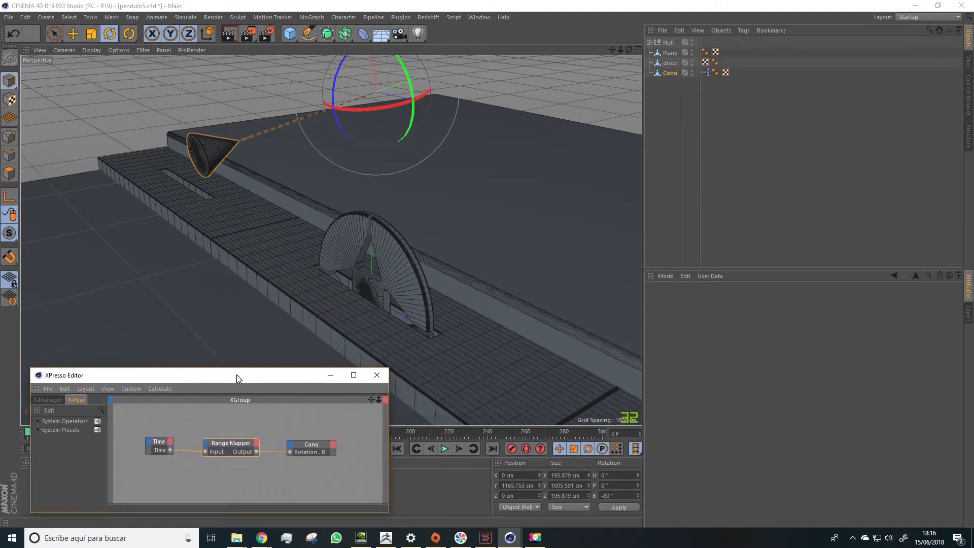
click(444, 449)
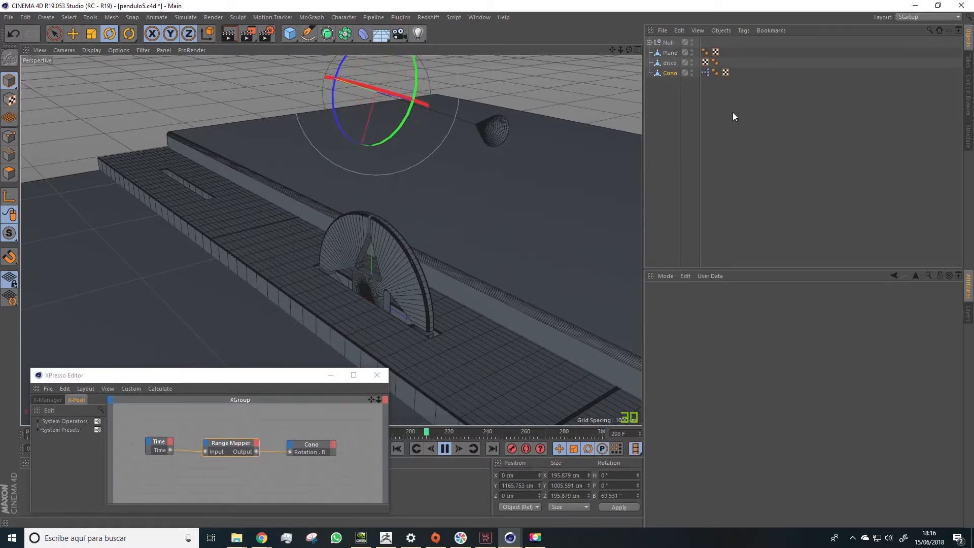
- Reselect the Range Mapper node, try Input Upper values of 2, 3 and 4 during playback, and settle on 3
click(670, 73)
click(705, 72)
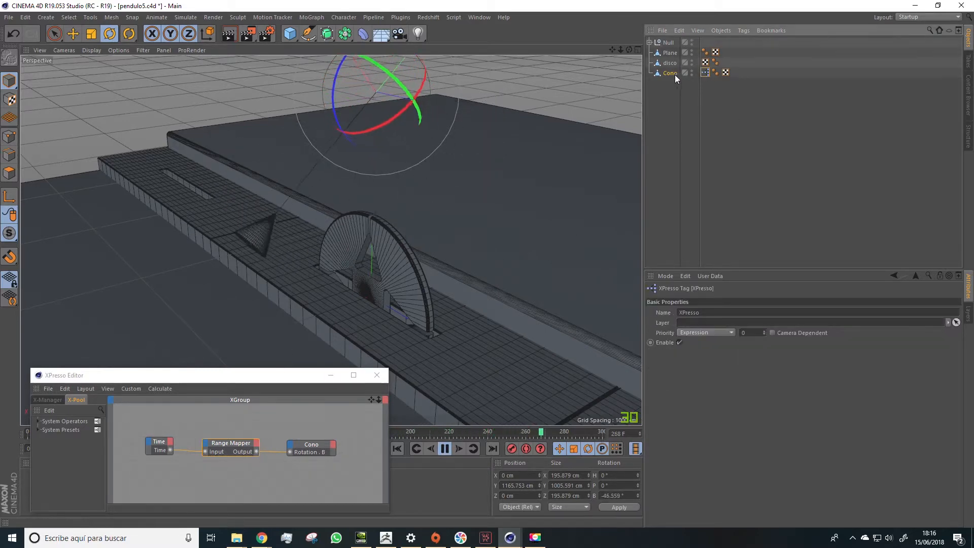
click(225, 444)
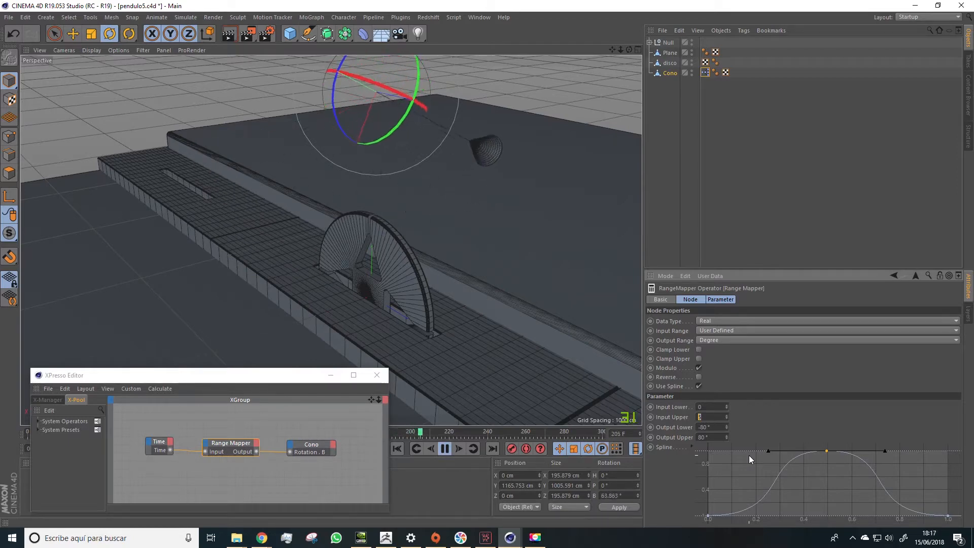
text(2)
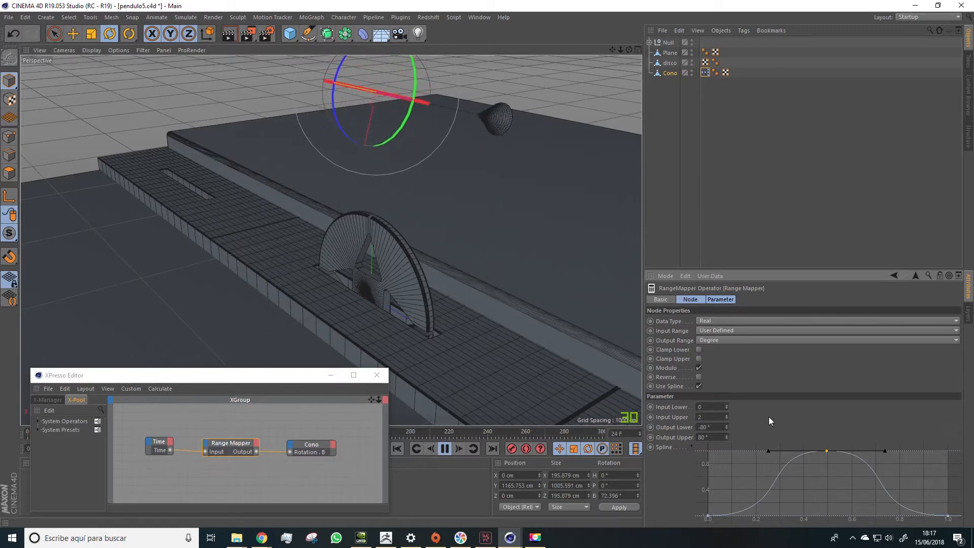
click(727, 416)
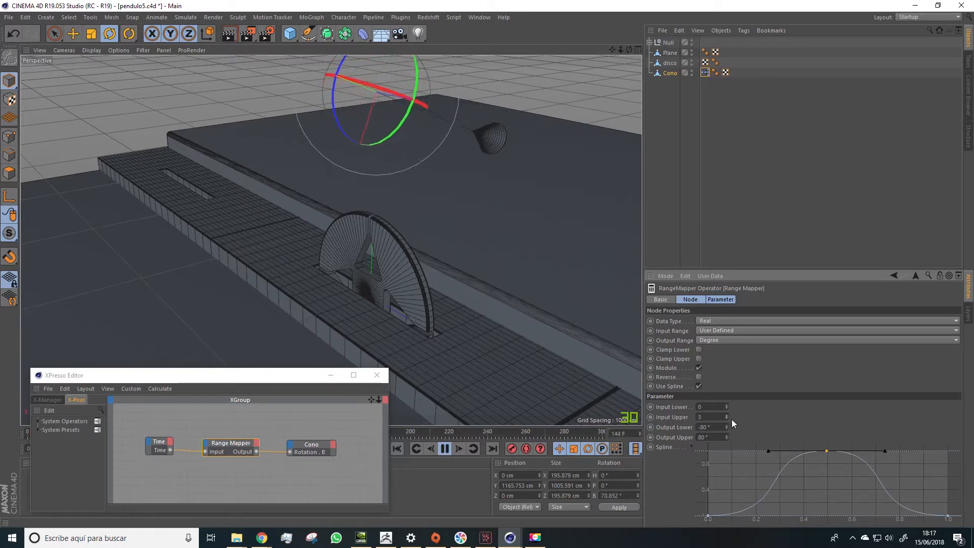
click(726, 415)
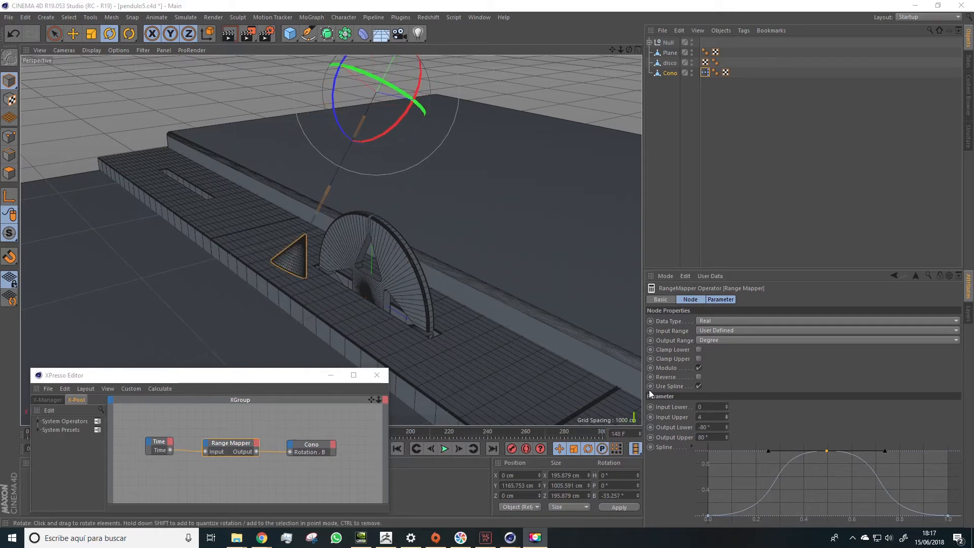
drag(709, 419, 686, 413)
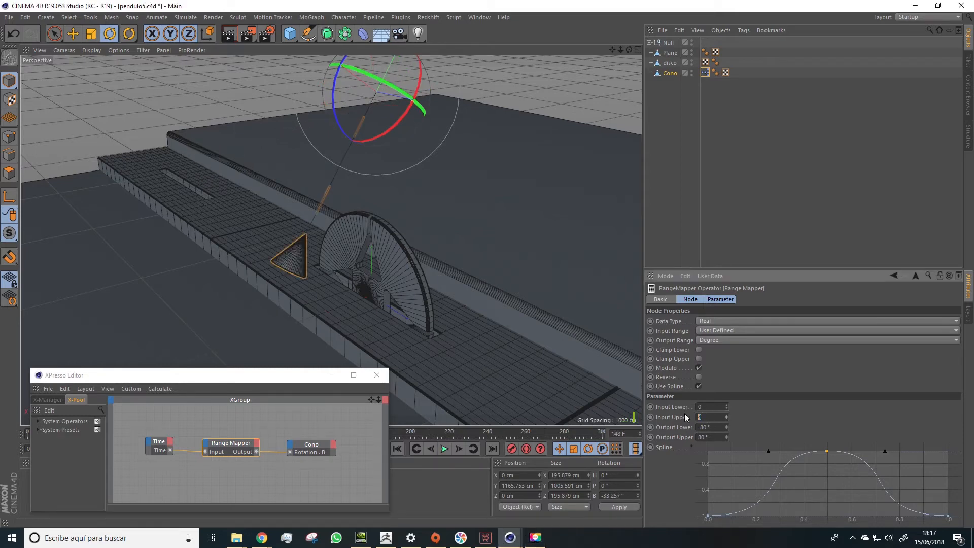
text(3)
key(Return)
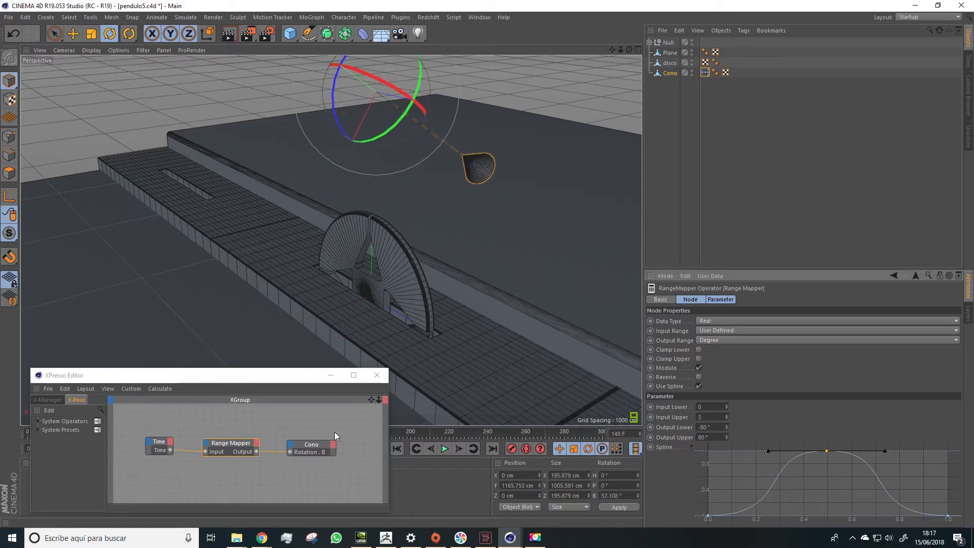
- Play the looping animation and examine the cone's swing past the slotted half disc up close and from several angles
click(447, 449)
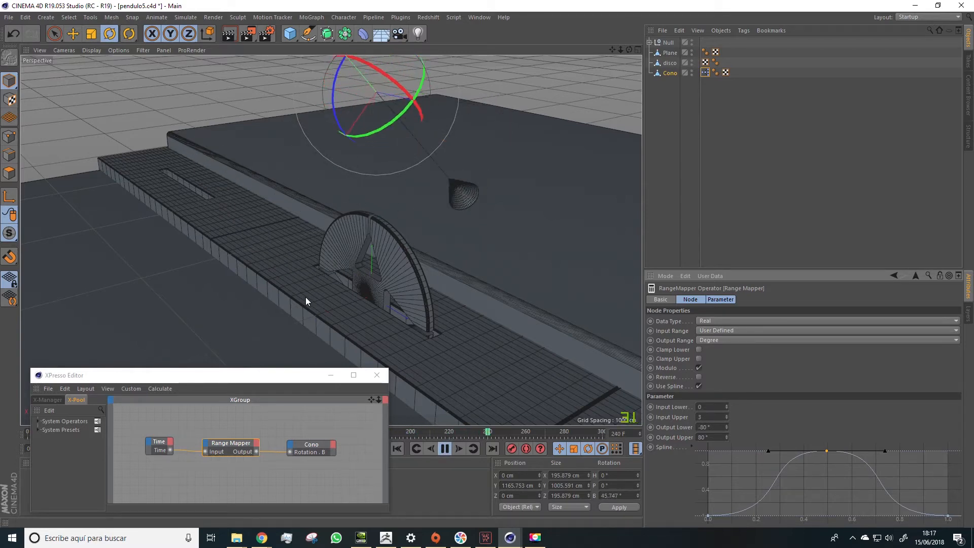
click(446, 449)
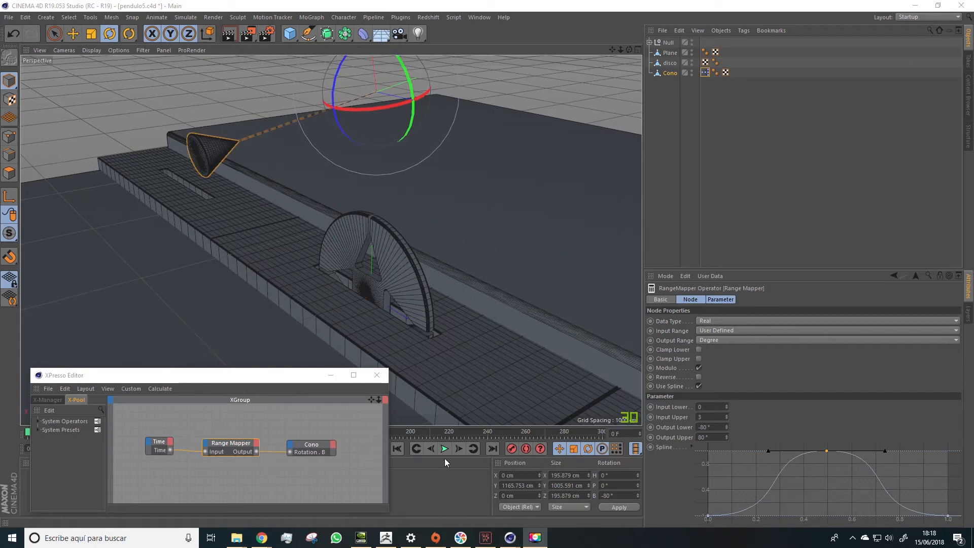
click(444, 449)
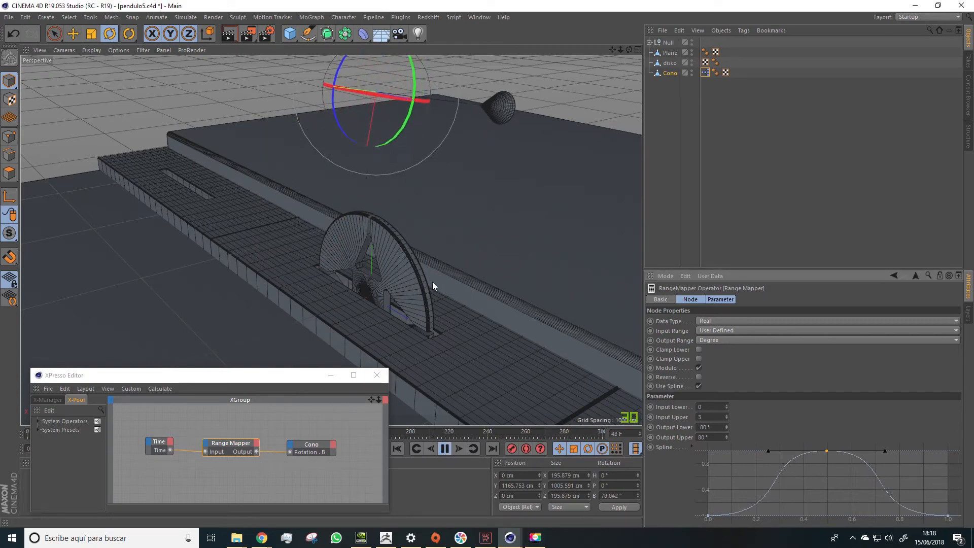
alt+drag(356, 261, 416, 272)
scroll(416, 273, up, 5)
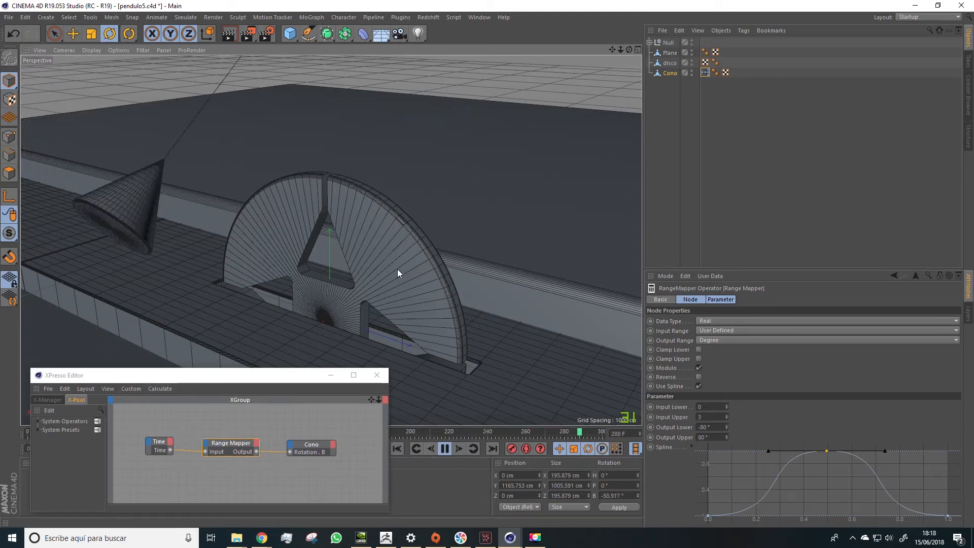
alt+drag(266, 270, 300, 220)
alt+drag(321, 302, 329, 195)
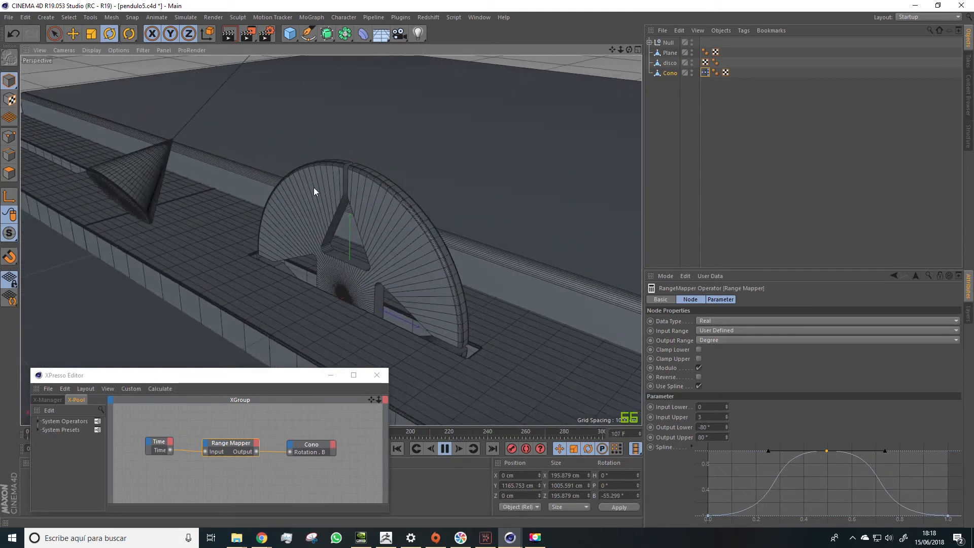
alt+drag(264, 365, 367, 282)
alt+middle_drag(377, 253, 324, 236)
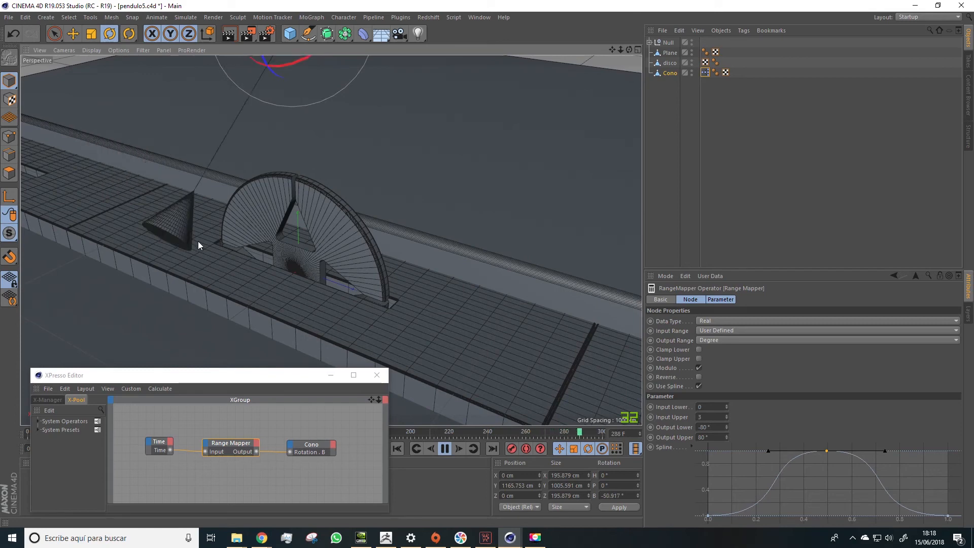